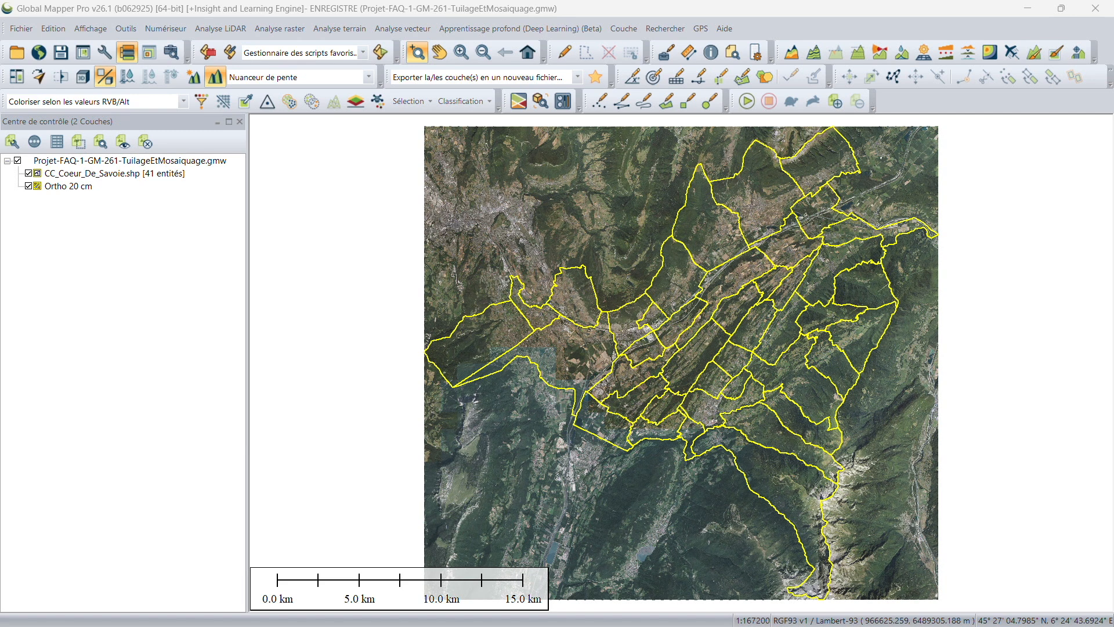
Step: Select all area features of the CC_Coeur_De_Savoie.shp layer for digitizer editing
{"action": "left_click", "coordinate": [116, 175]}
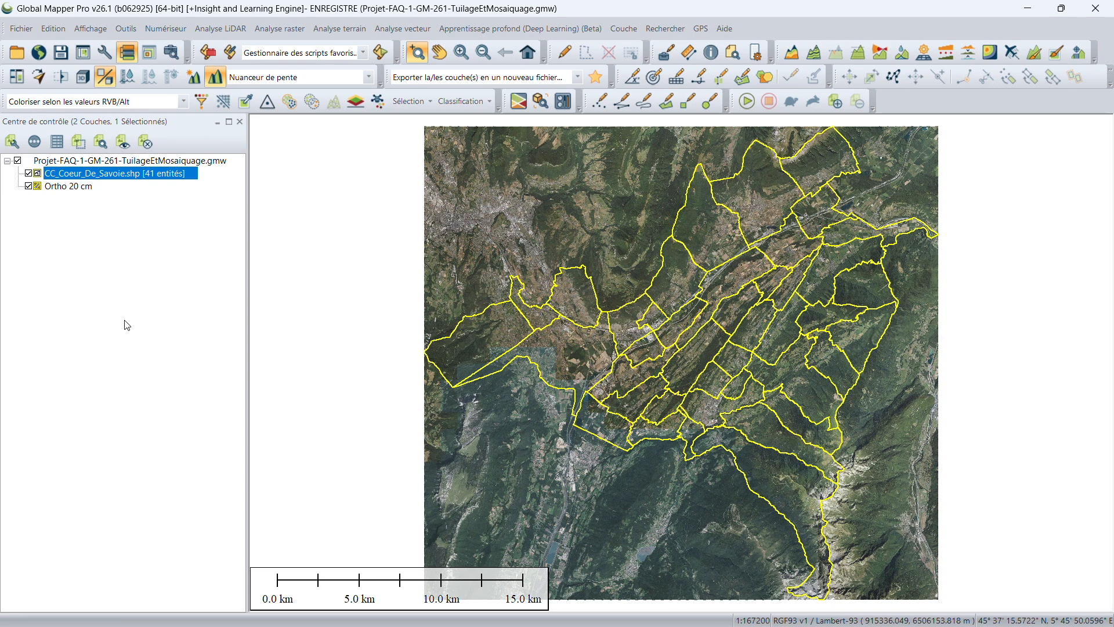
{"action": "left_click", "coordinate": [64, 188]}
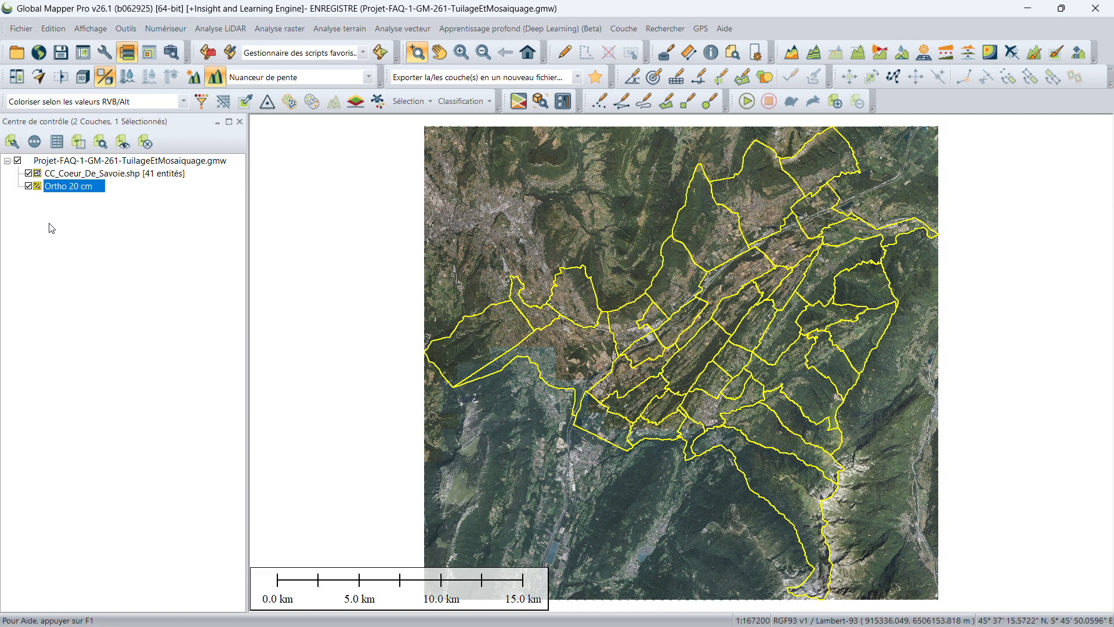
{"action": "left_click", "coordinate": [75, 173]}
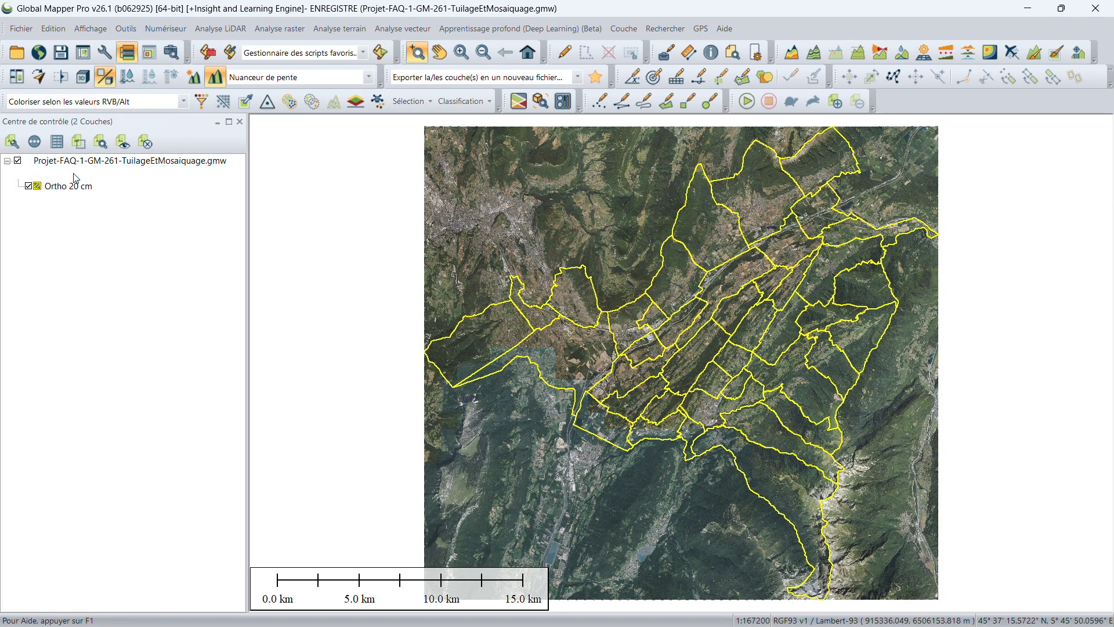
{"action": "right_click", "coordinate": [75, 178]}
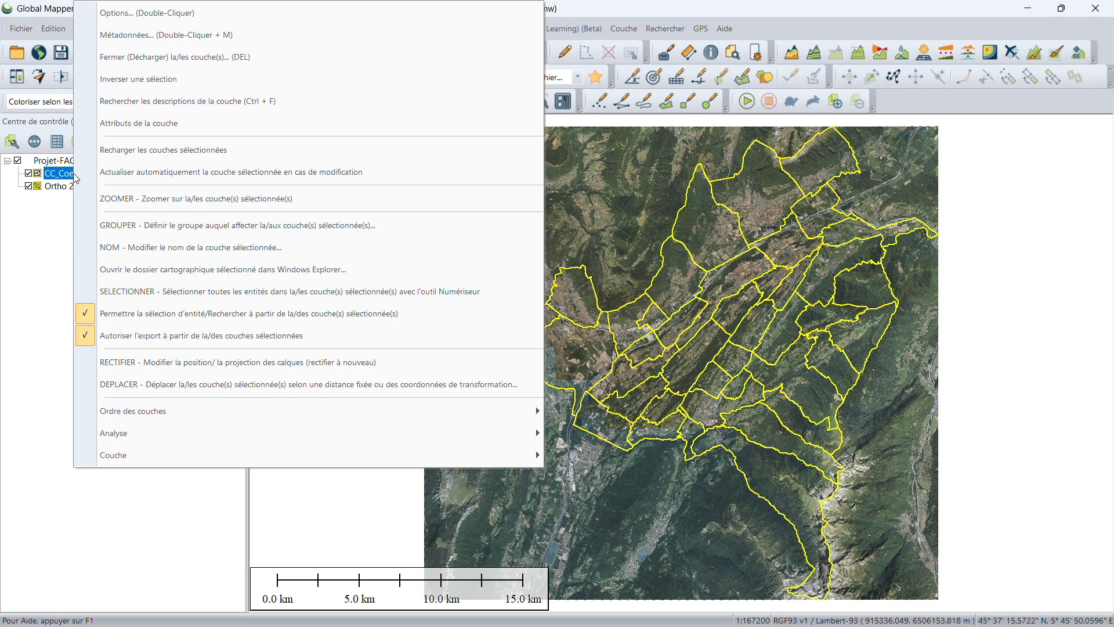
{"action": "left_click", "coordinate": [107, 291]}
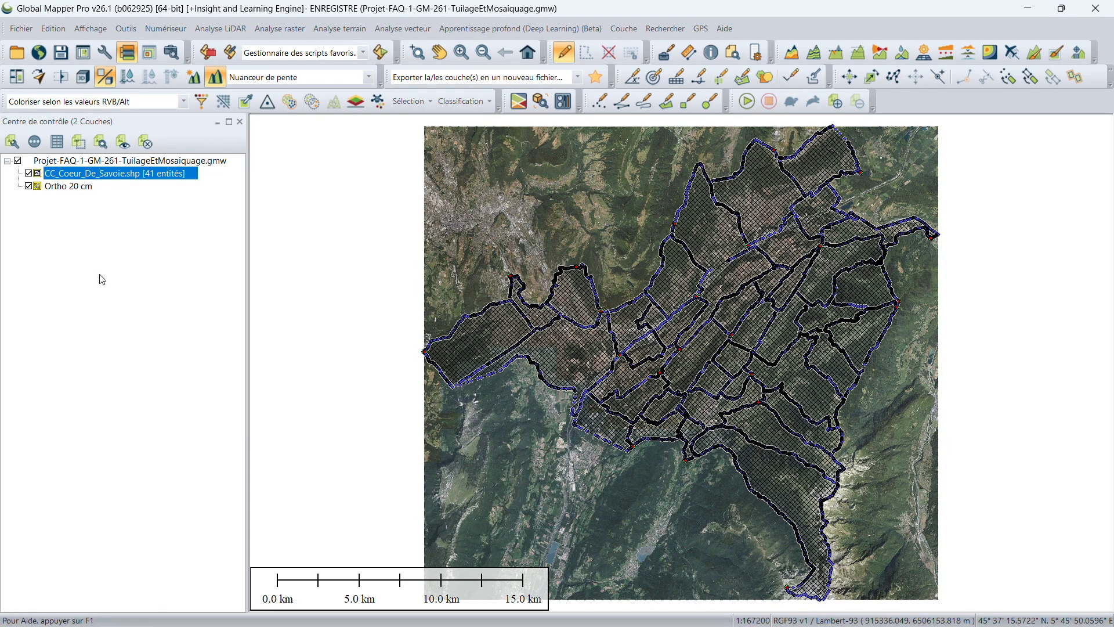
Step: Start exporting the Ortho 20 cm layer to a new file, with only that layer included
{"action": "left_click", "coordinate": [68, 189]}
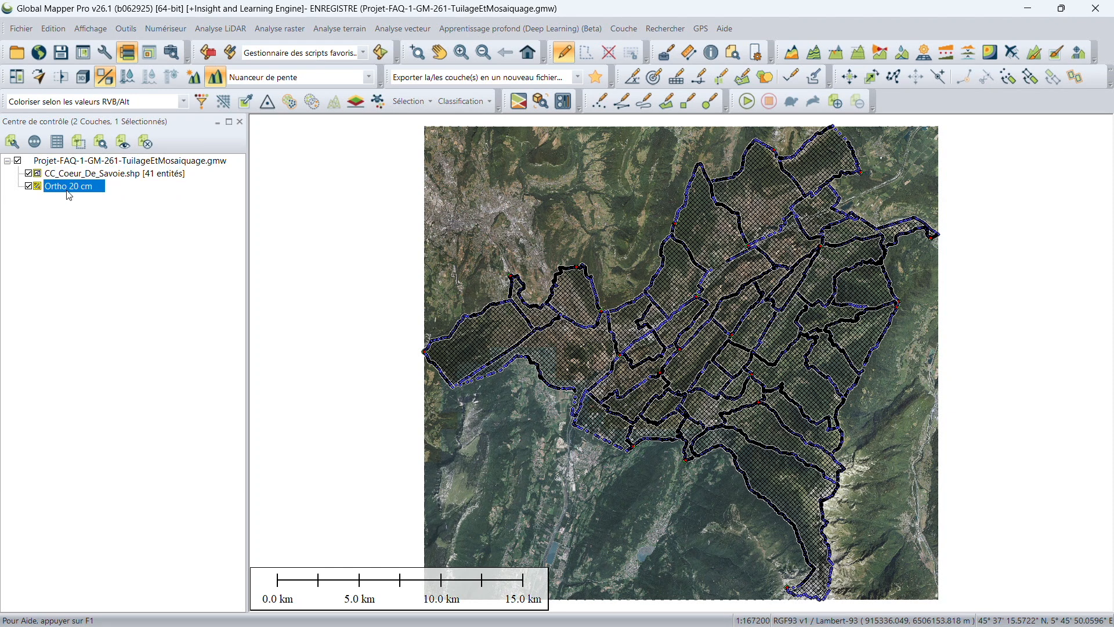
{"action": "right_click", "coordinate": [68, 194]}
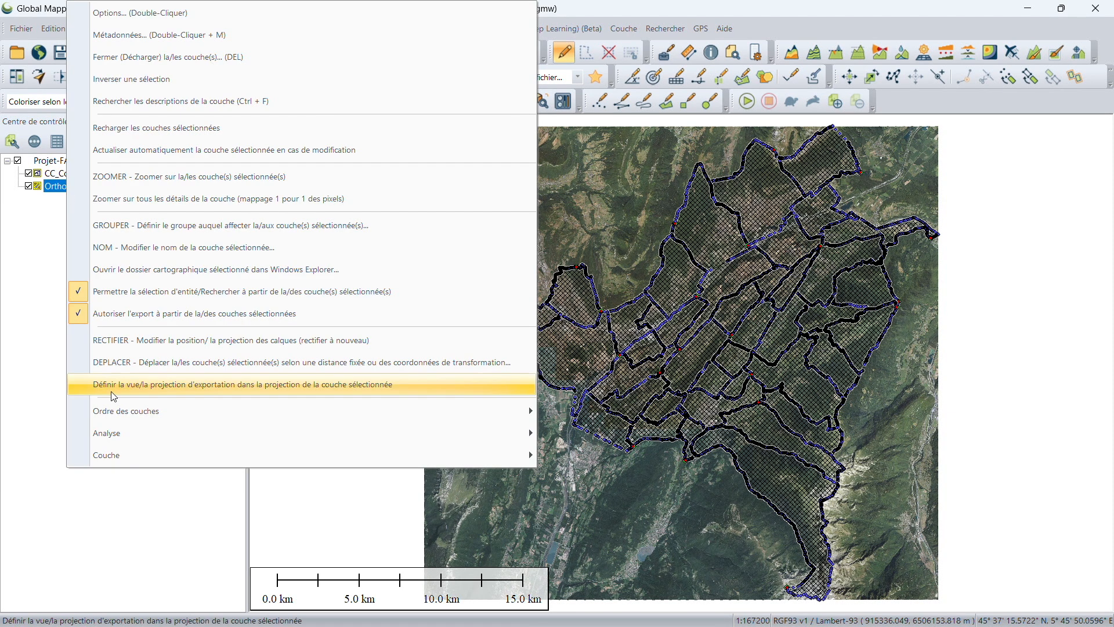
{"action": "mouse_move", "coordinate": [116, 446]}
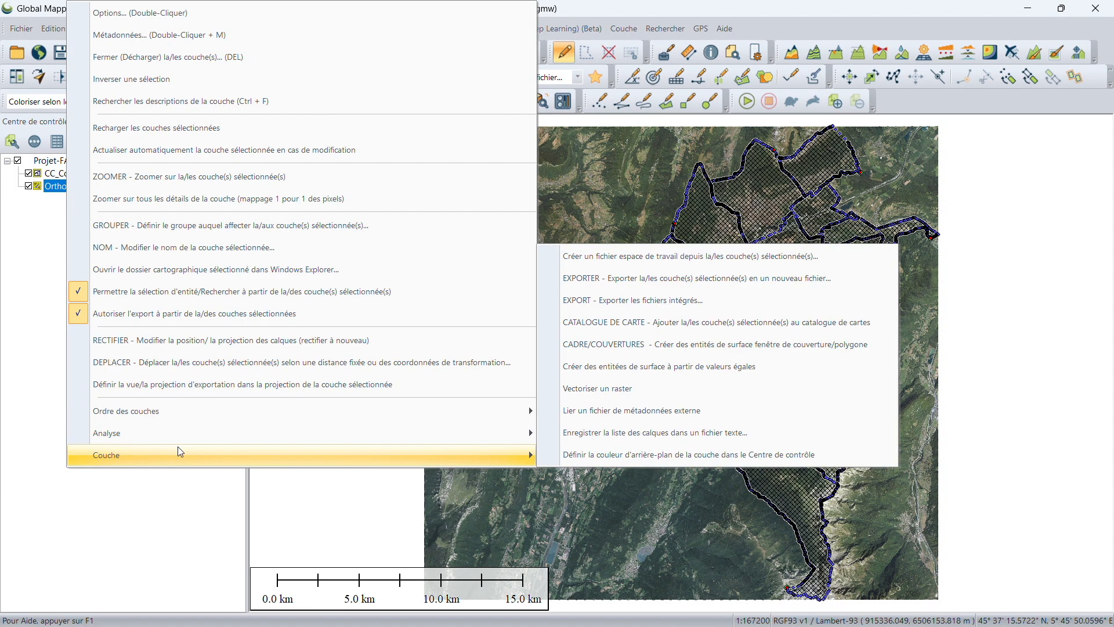
{"action": "left_click", "coordinate": [734, 285]}
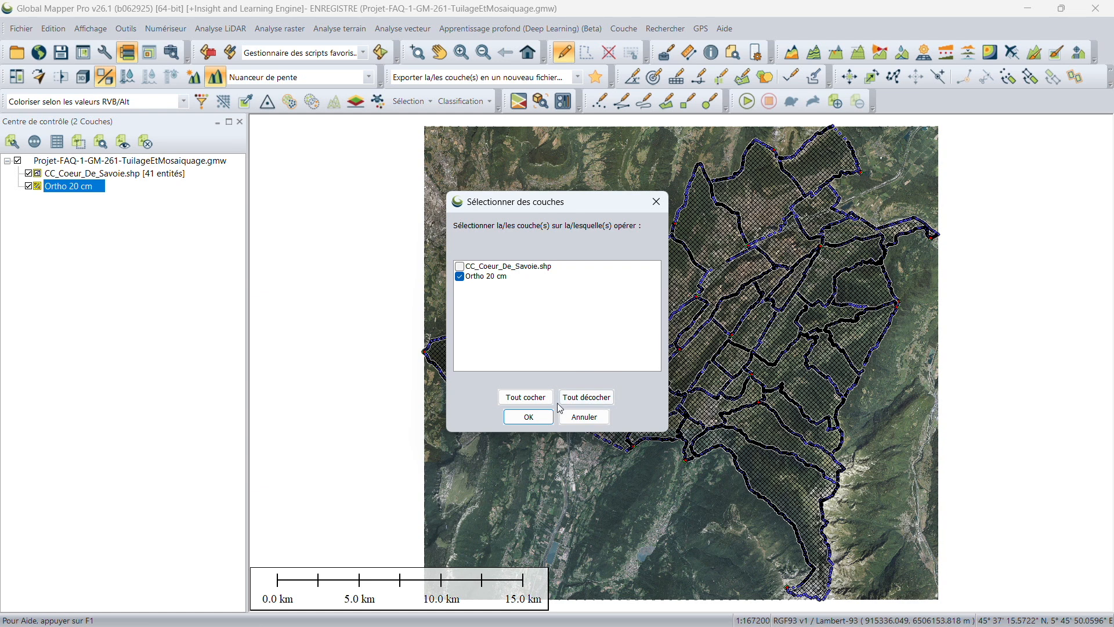
{"action": "left_click", "coordinate": [543, 418]}
Step: Choose GeoTIFF as the export format and accept the projection tip
{"action": "left_click_drag", "start_coordinate": [556, 296], "coordinate": [559, 145]}
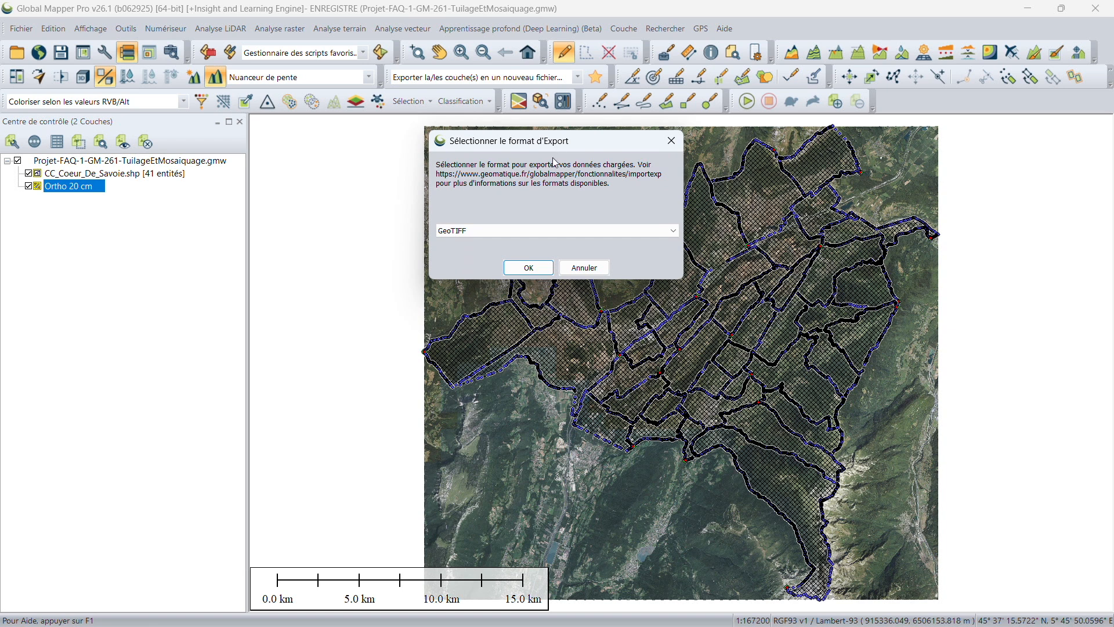
{"action": "left_click", "coordinate": [542, 233]}
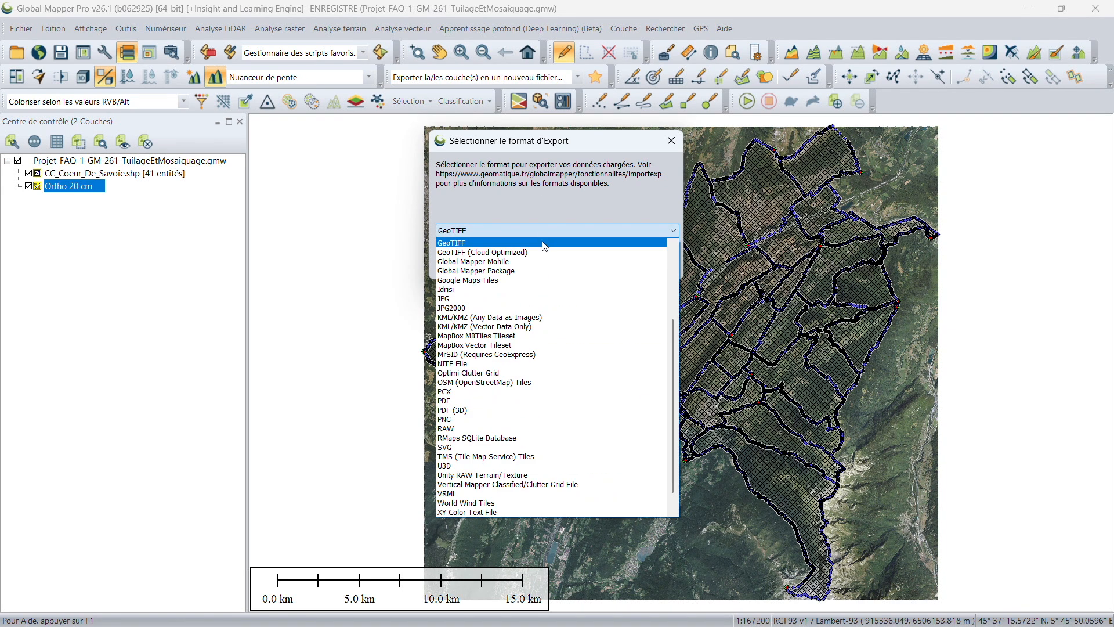
{"action": "scroll", "coordinate": [535, 352], "scroll_direction": "up", "scroll_amount": 2}
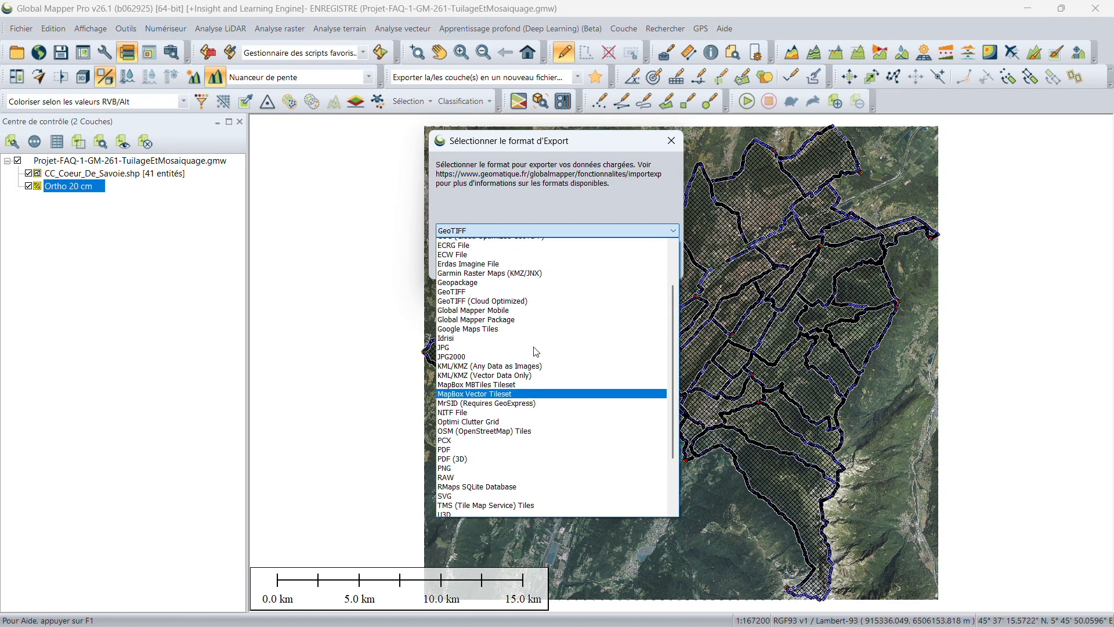
{"action": "left_click", "coordinate": [480, 298]}
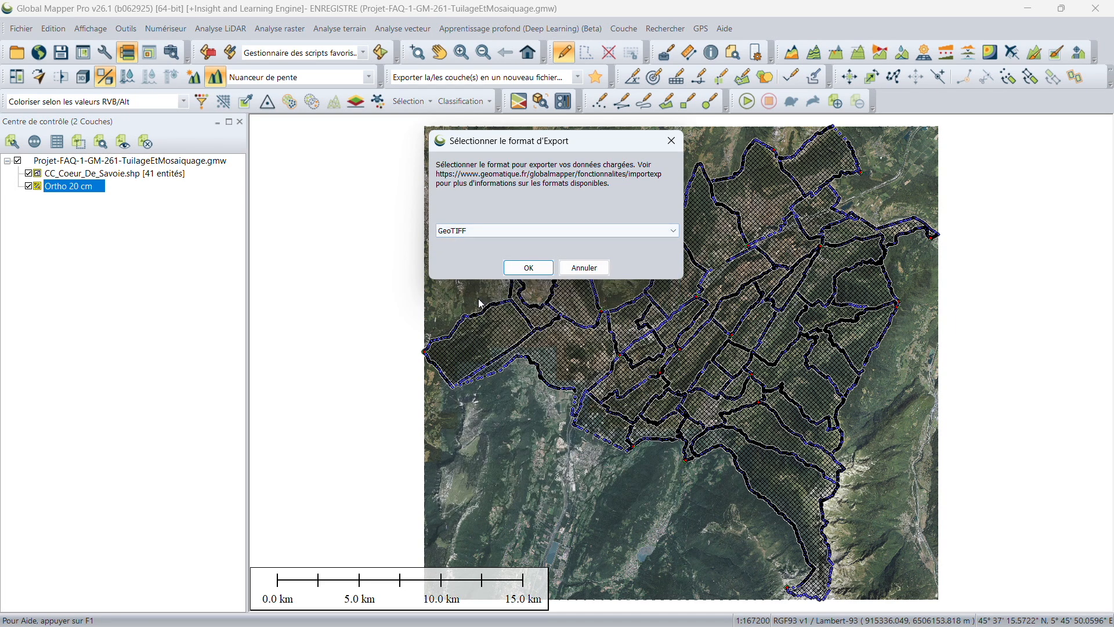
{"action": "left_click", "coordinate": [528, 266]}
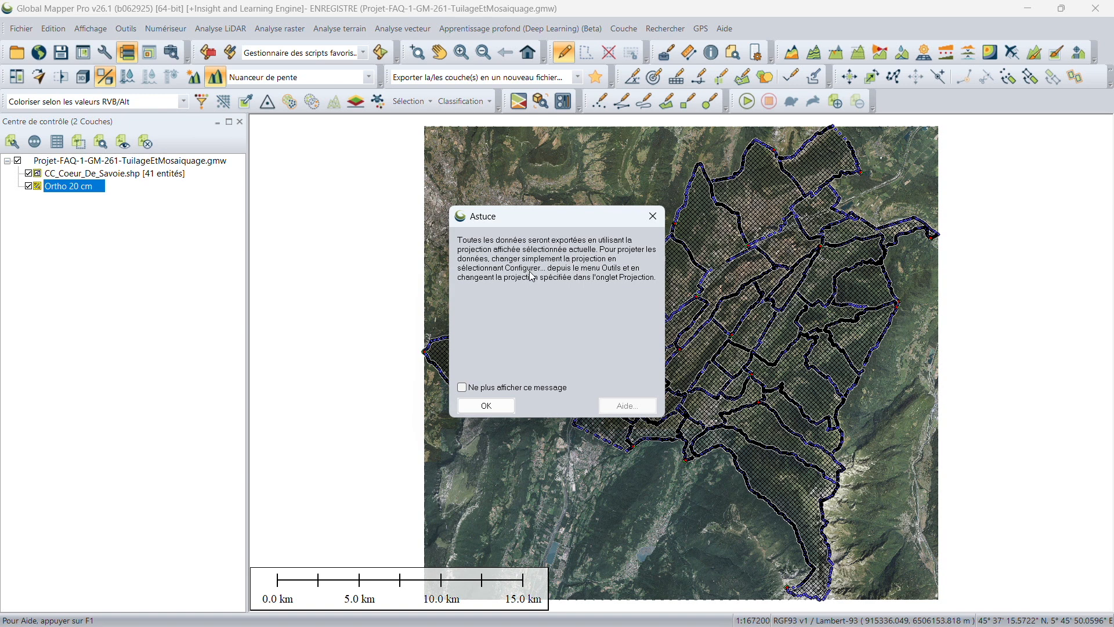
{"action": "left_click", "coordinate": [507, 405]}
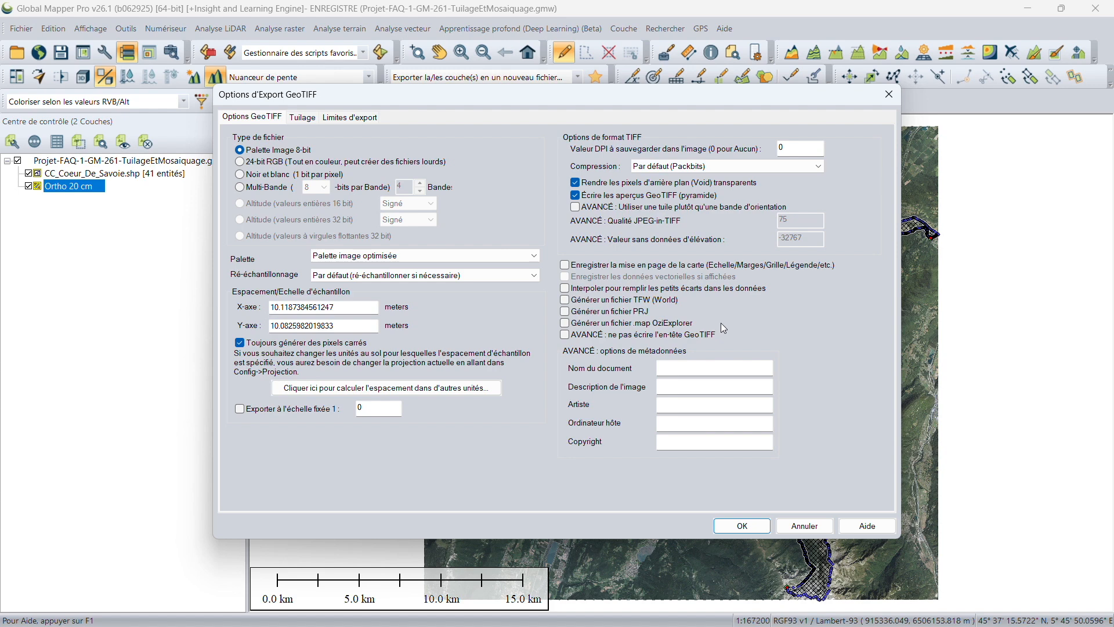
Step: Set the GeoTIFF export tiling to use the selected area features as tiles and accept the export options
{"action": "left_click", "coordinate": [575, 184]}
{"action": "left_click", "coordinate": [580, 188]}
{"action": "left_click", "coordinate": [366, 120]}
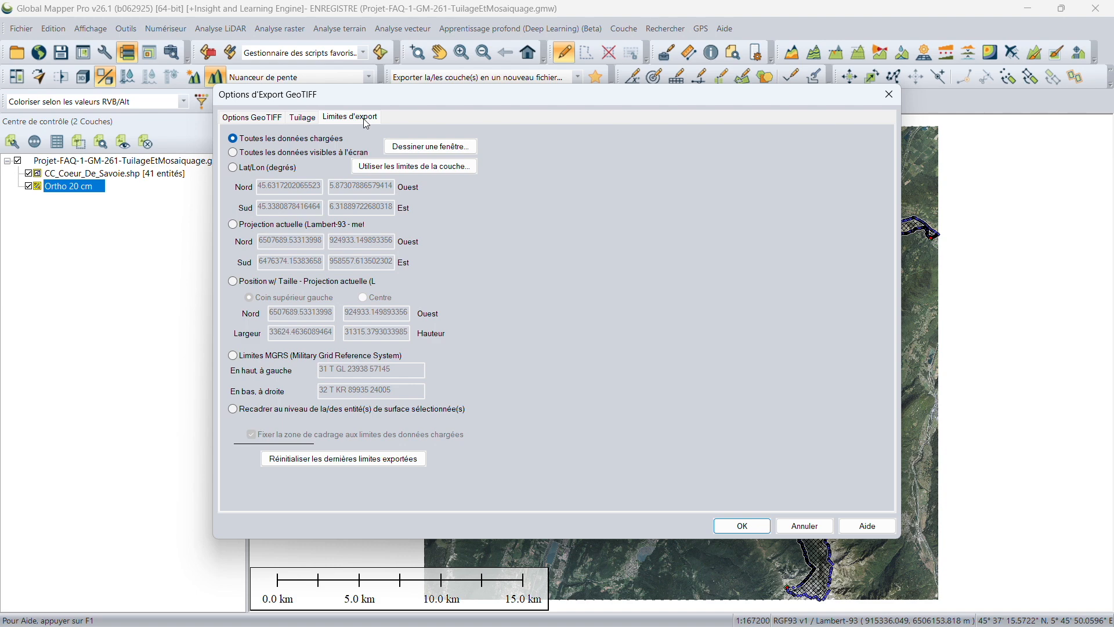
{"action": "left_click", "coordinate": [304, 119]}
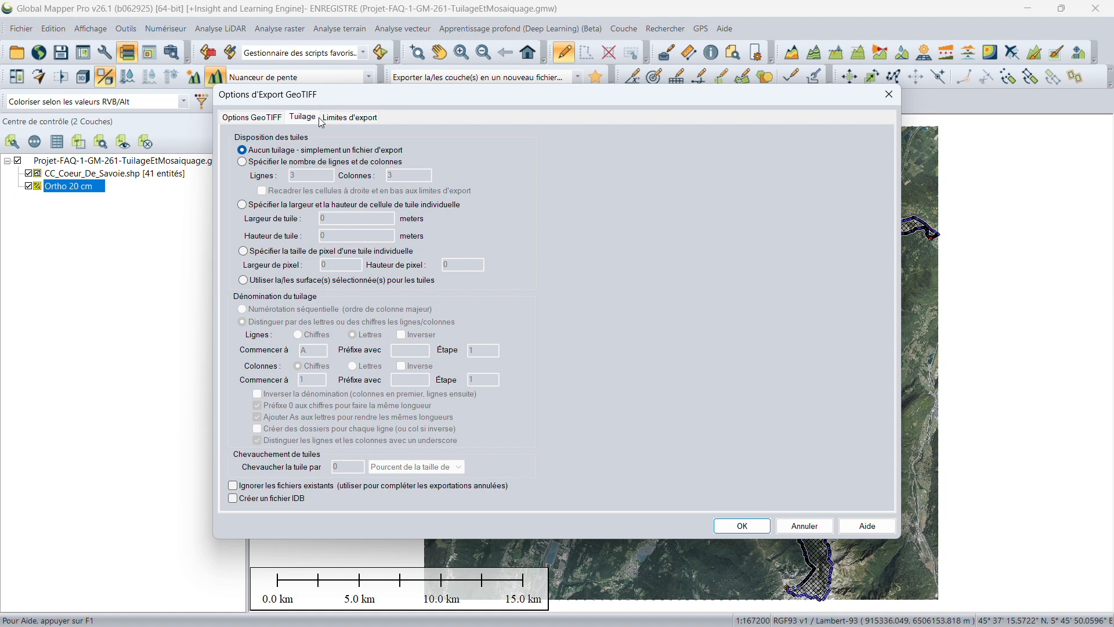
{"action": "left_click", "coordinate": [279, 163]}
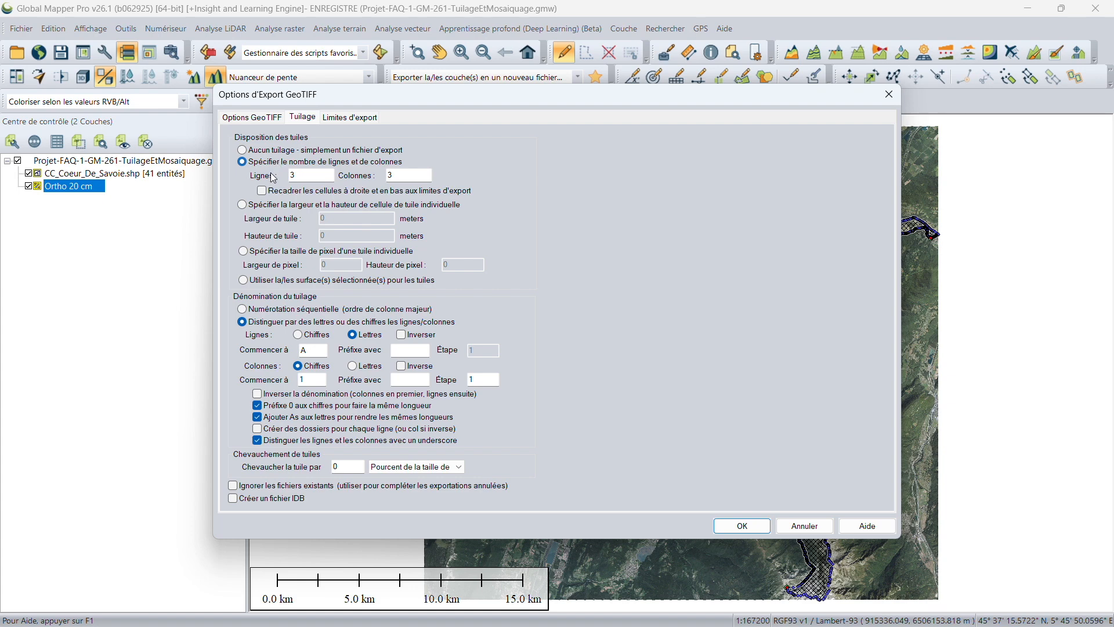
{"action": "left_click", "coordinate": [270, 205]}
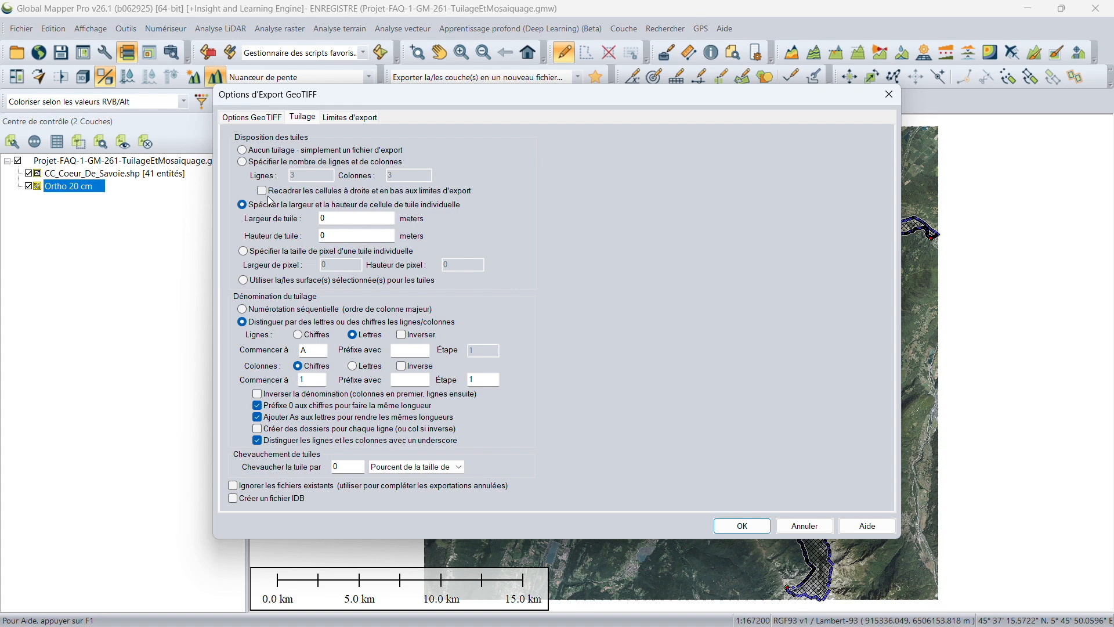
{"action": "left_click", "coordinate": [272, 253]}
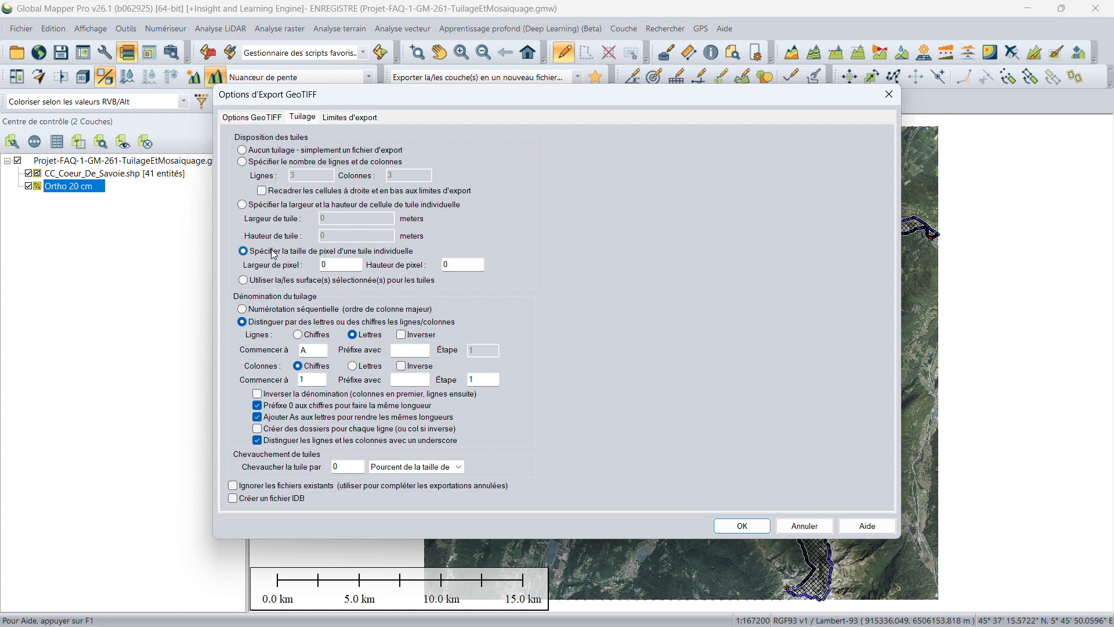
{"action": "left_click", "coordinate": [273, 282]}
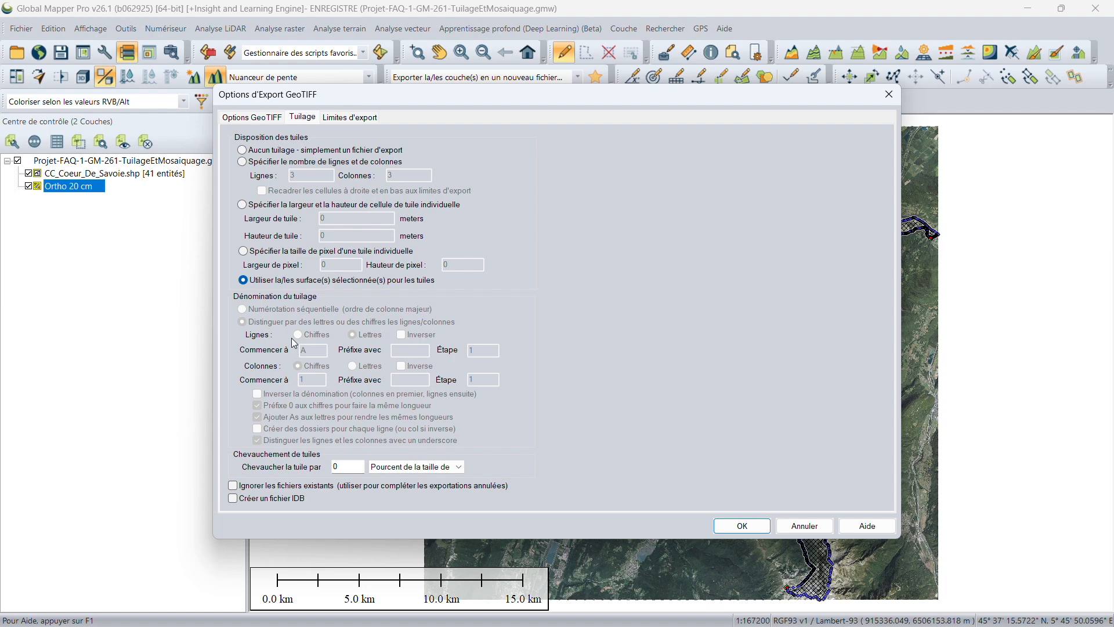
{"action": "left_click", "coordinate": [736, 527]}
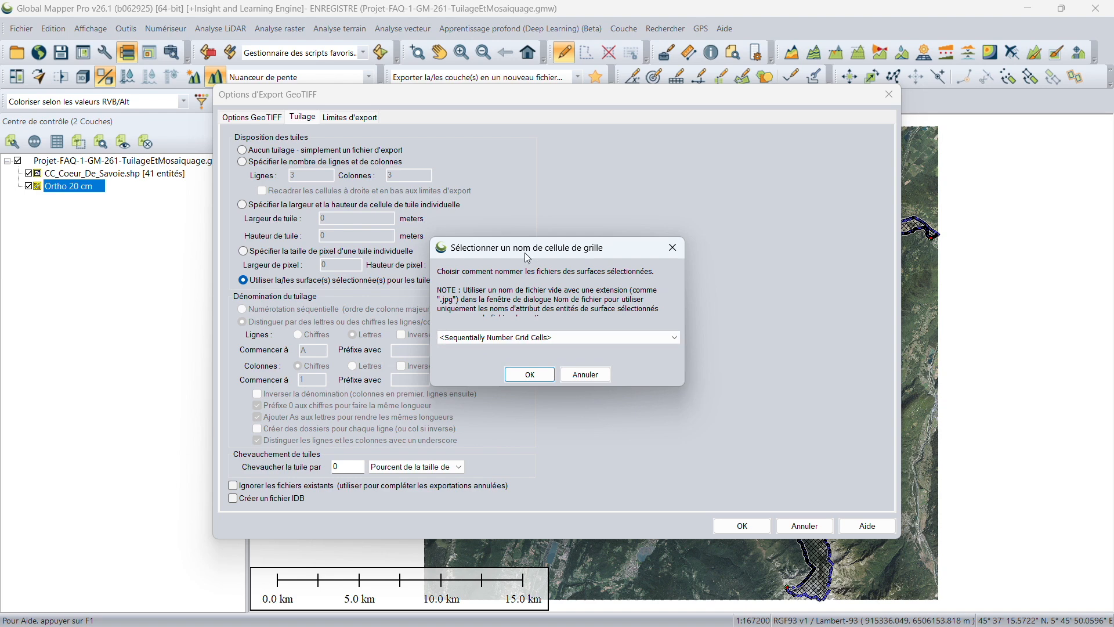
Step: Name the tile files by the NOM attribute and crop each export to the exact area boundary
{"action": "left_click_drag", "start_coordinate": [536, 255], "coordinate": [516, 164]}
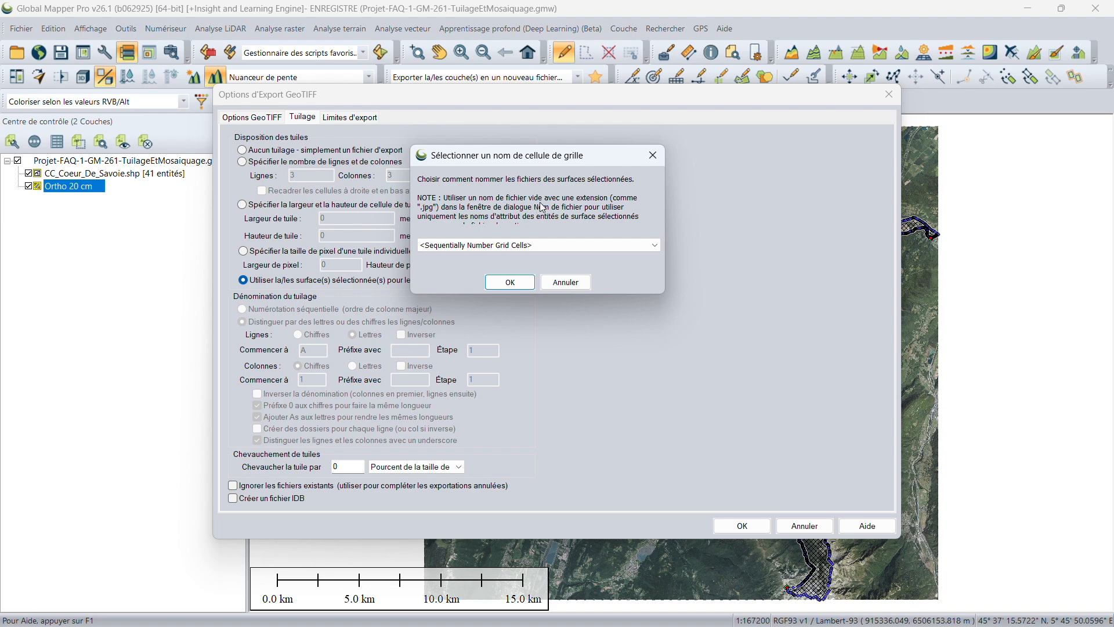
{"action": "left_click", "coordinate": [539, 244]}
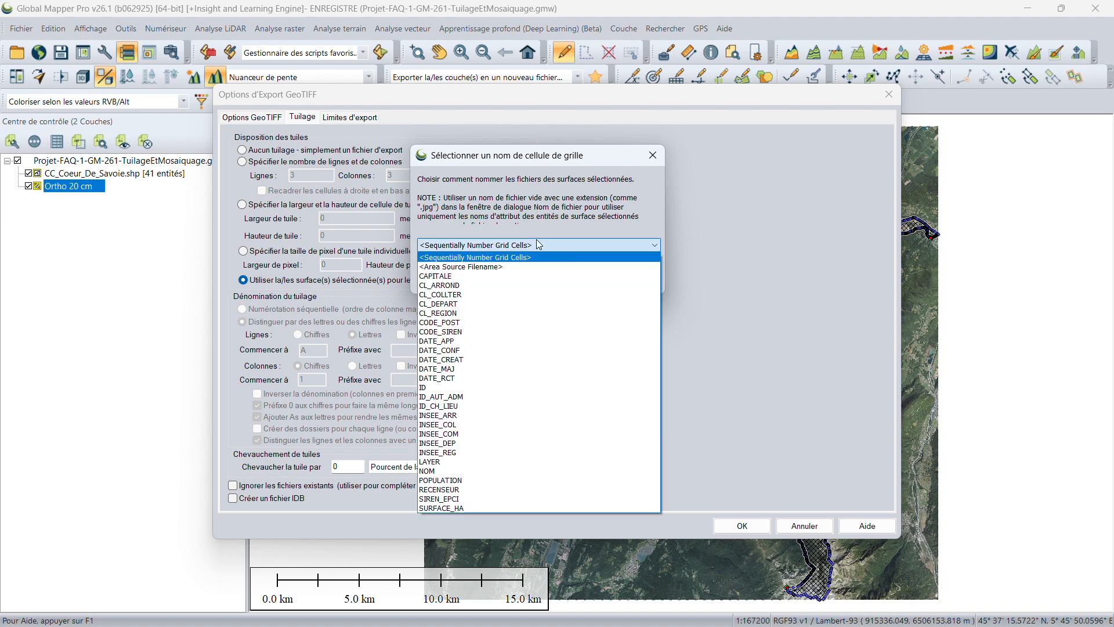
{"action": "left_click", "coordinate": [452, 471]}
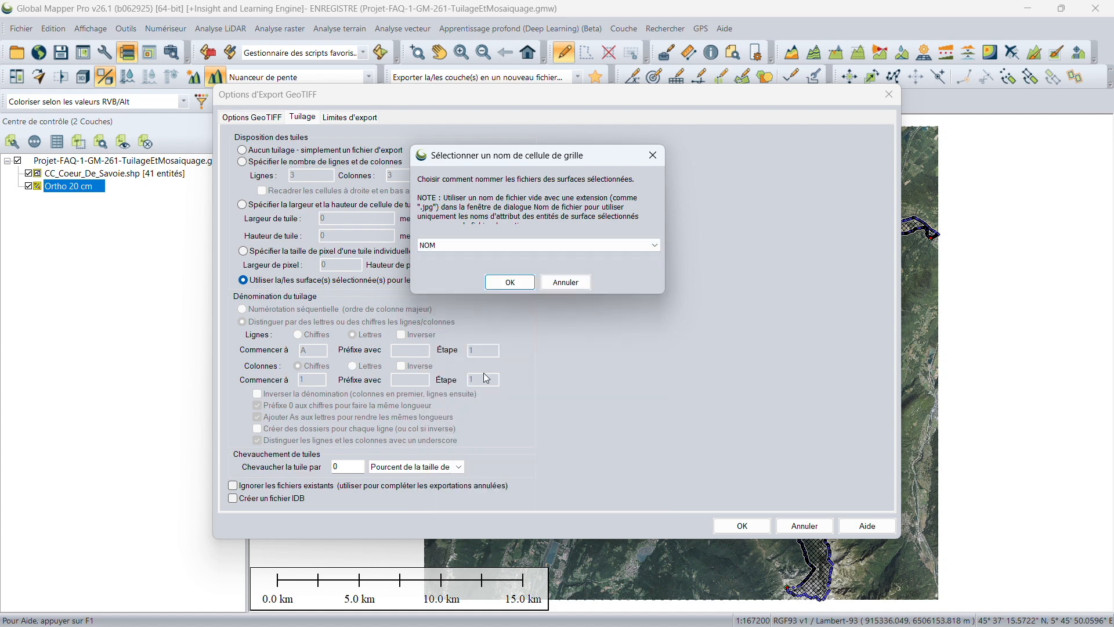
{"action": "left_click", "coordinate": [509, 287]}
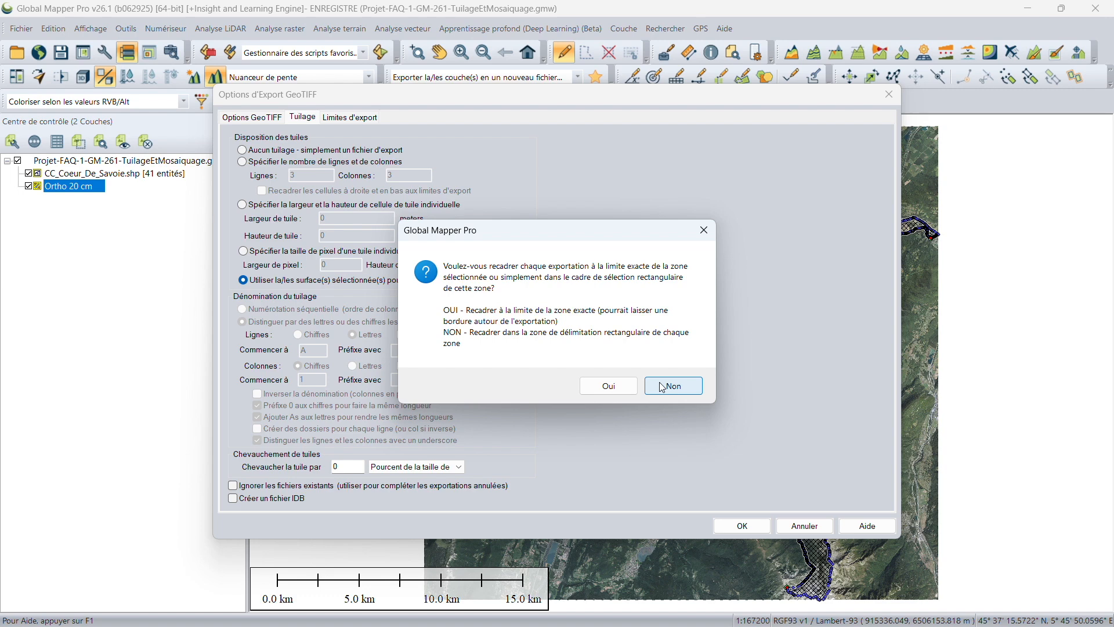
{"action": "left_click", "coordinate": [615, 386]}
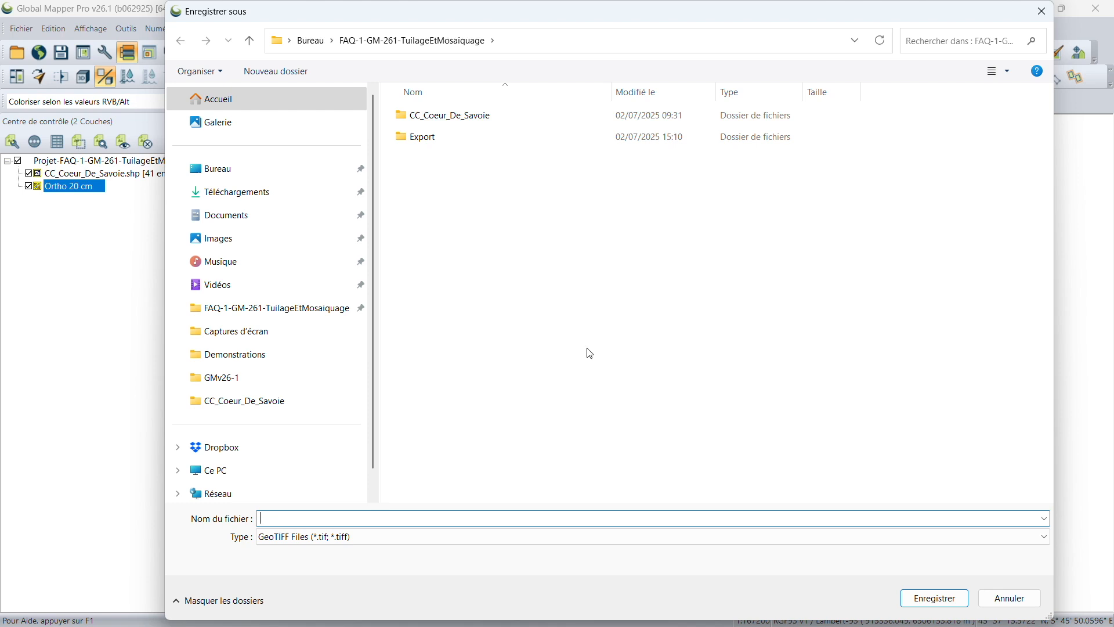
Step: Save the exported tiles in the Export folder with the file name prefix CoeurDeSavoie_
{"action": "double_click", "coordinate": [418, 137]}
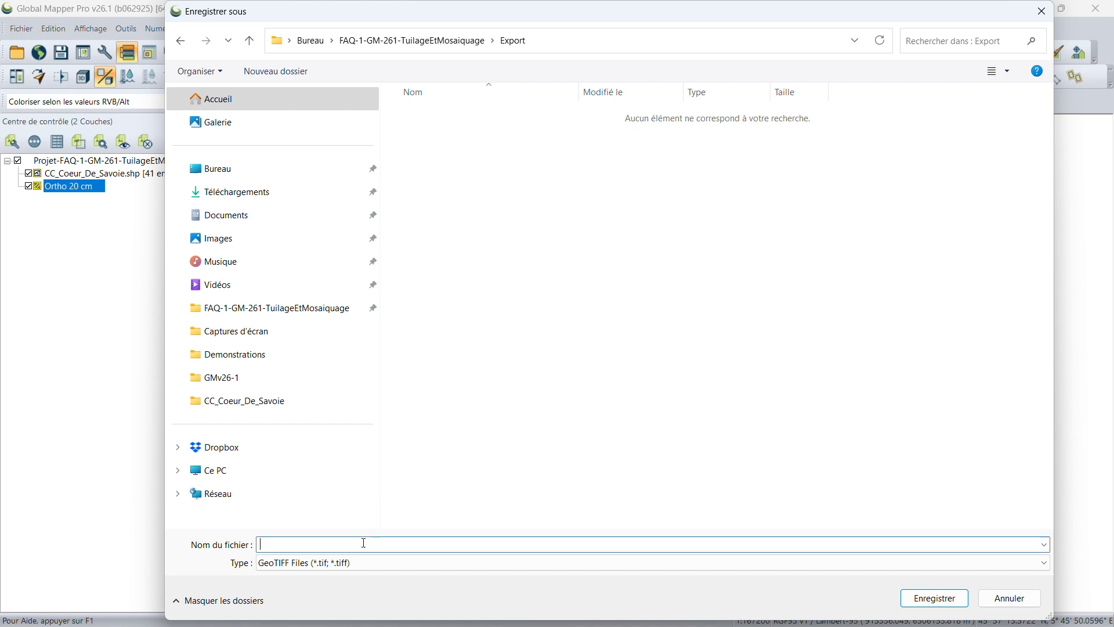
{"action": "type", "text": "CoeurDeSavoie_"}
{"action": "left_click", "coordinate": [932, 598]}
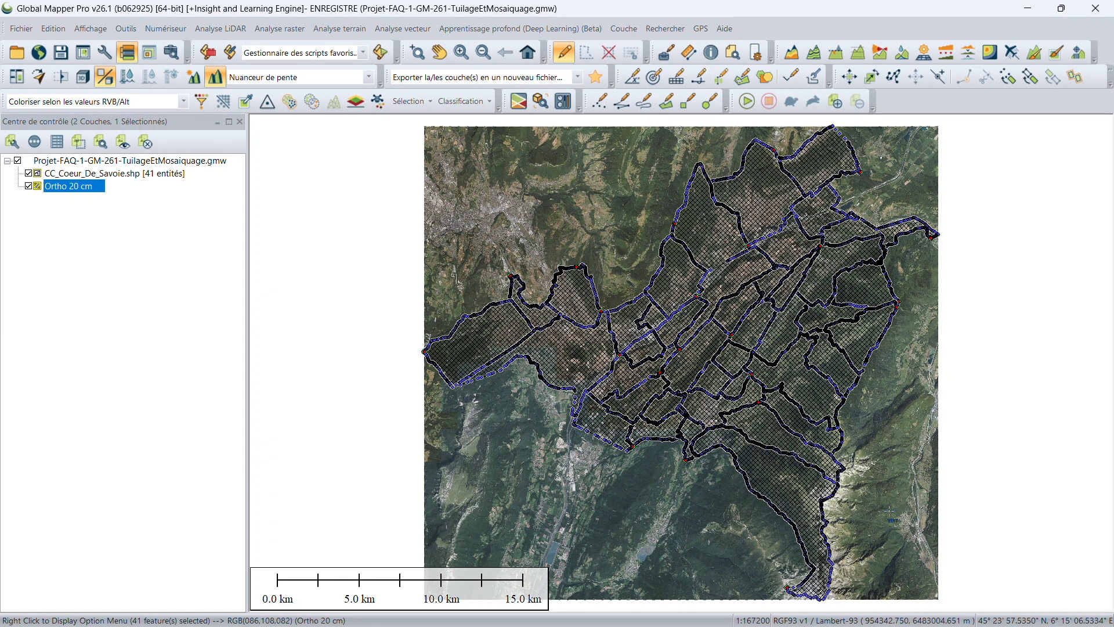
Step: Unload the Ortho 20 cm layer and clear the selection of the commune areas
{"action": "right_click", "coordinate": [51, 191]}
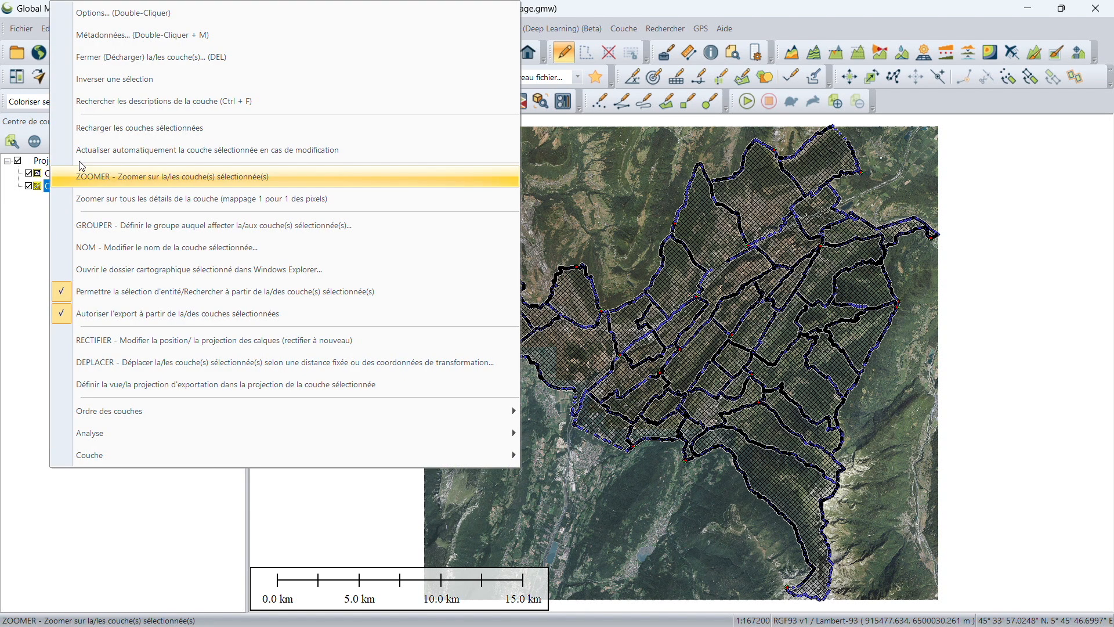
{"action": "left_click", "coordinate": [124, 61]}
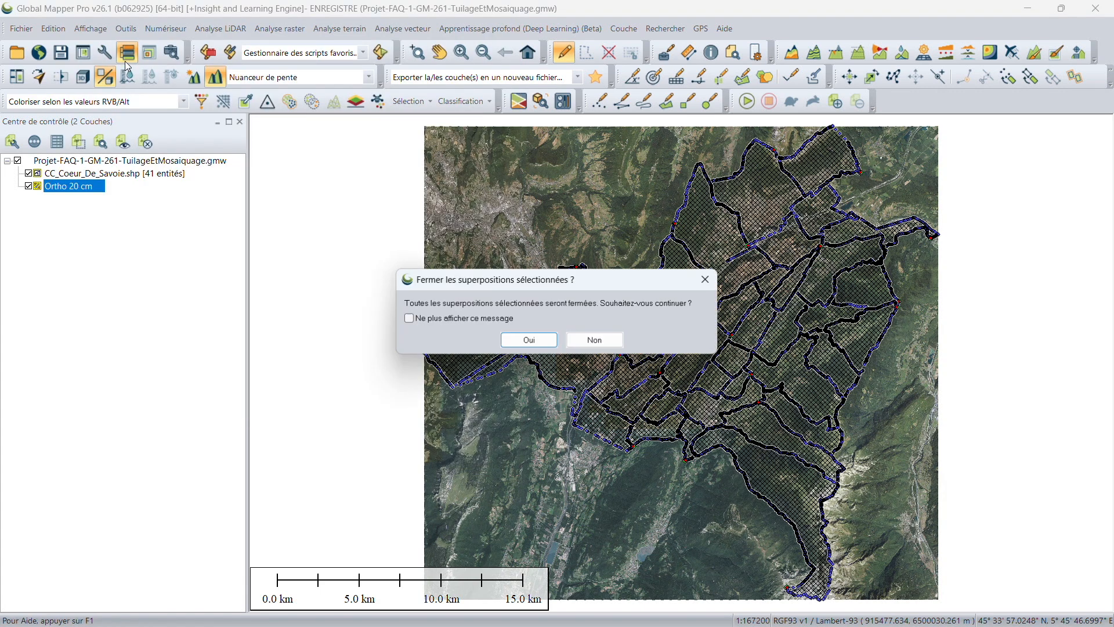
{"action": "left_click", "coordinate": [529, 341]}
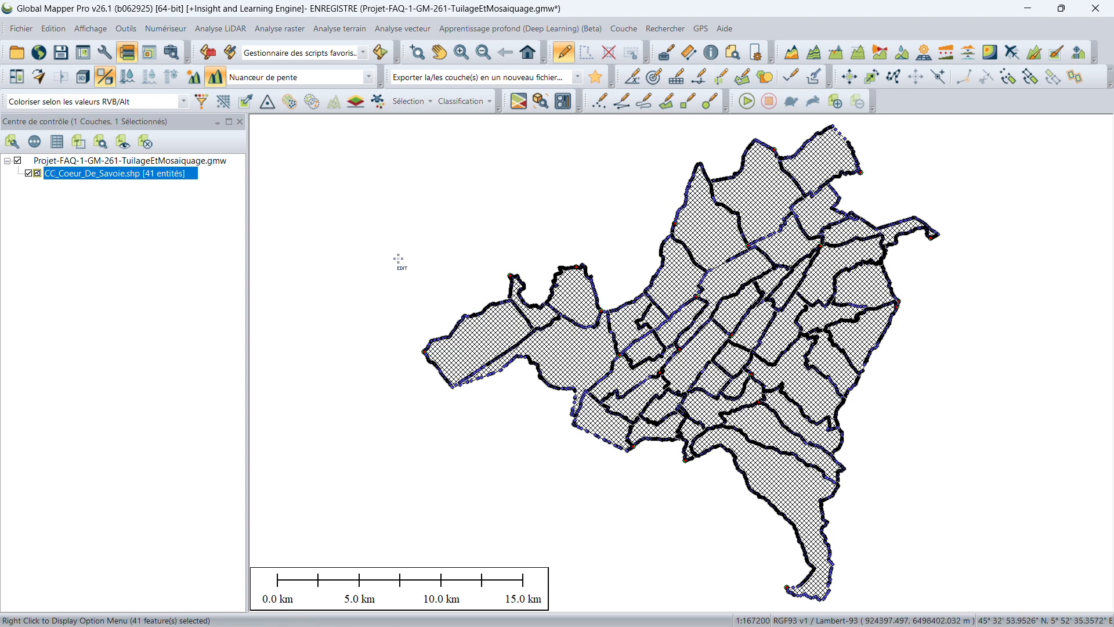
{"action": "left_click", "coordinate": [365, 227]}
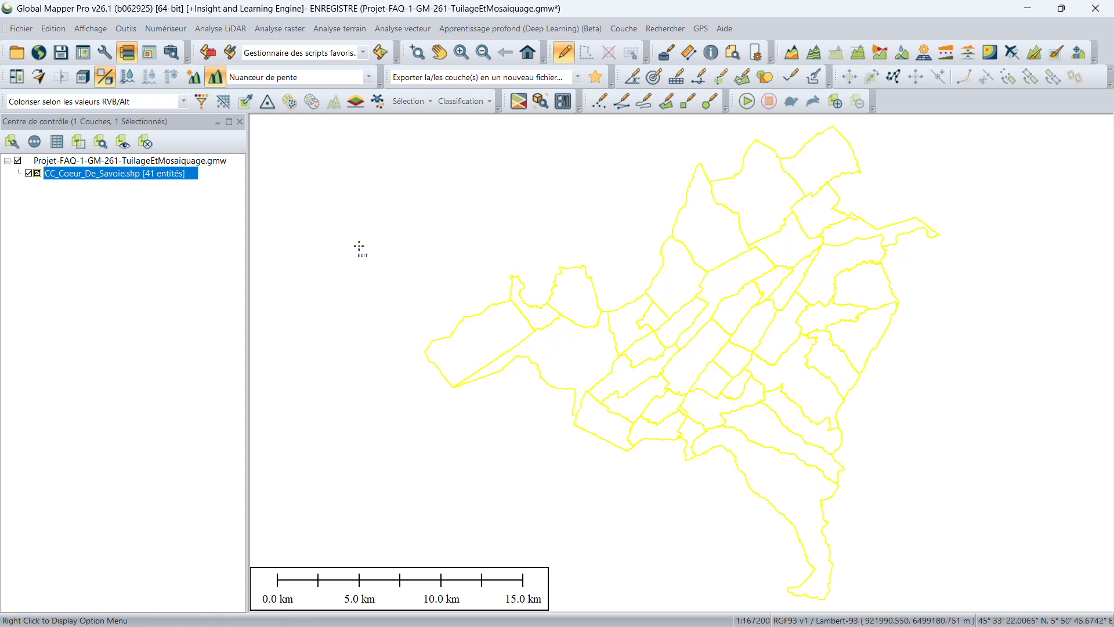
Step: Load every file matching the *tif mask from the Export folder and its subfolders
{"action": "left_click", "coordinate": [26, 31]}
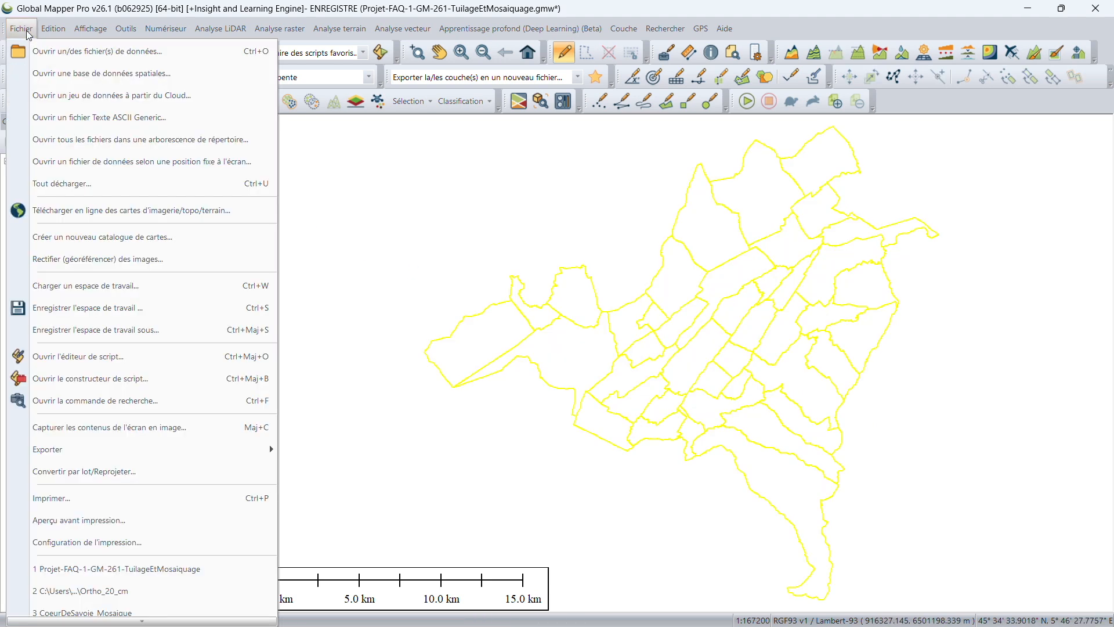
{"action": "left_click", "coordinate": [33, 134]}
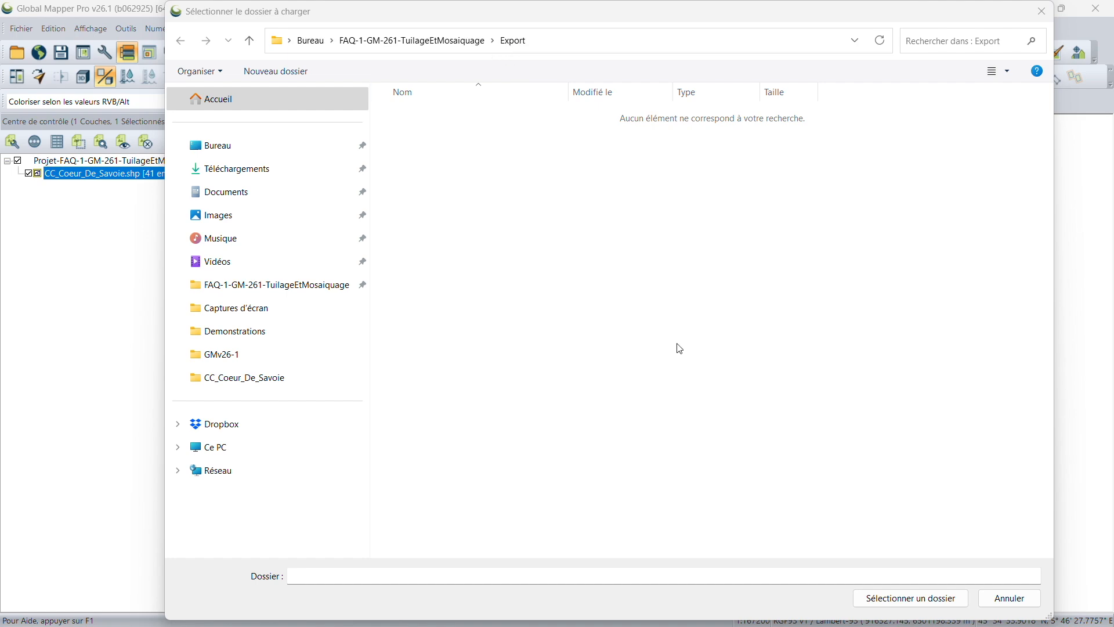
{"action": "left_click", "coordinate": [891, 601]}
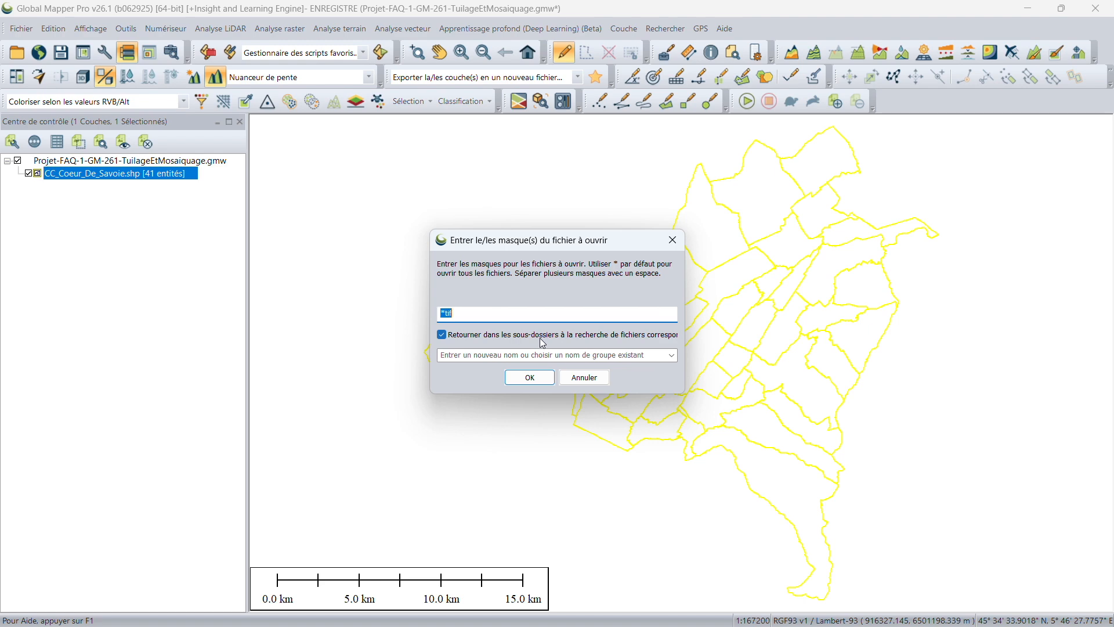
{"action": "left_click", "coordinate": [529, 378]}
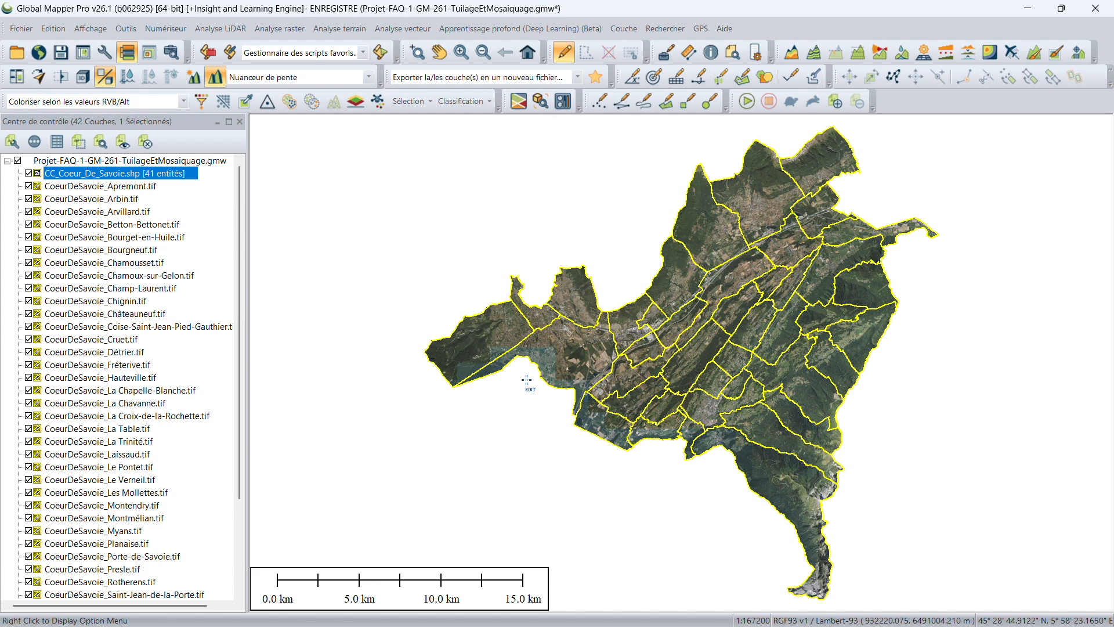
Step: Check the Apremont and Arbin tiles by switching their visibility off and on
{"action": "left_click", "coordinate": [28, 185]}
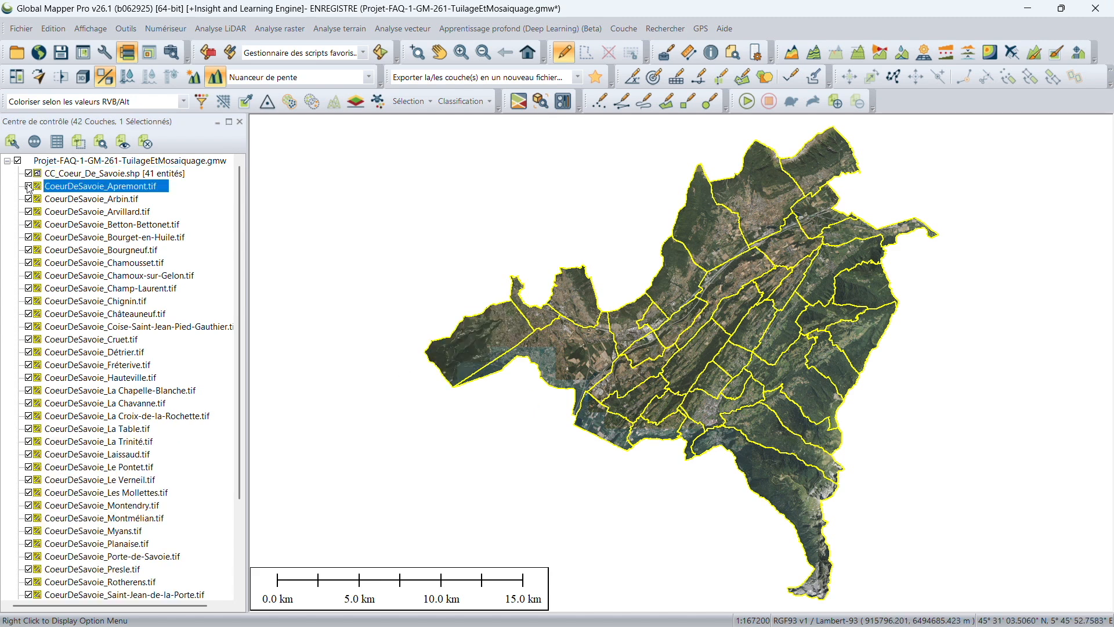
{"action": "left_click", "coordinate": [27, 201]}
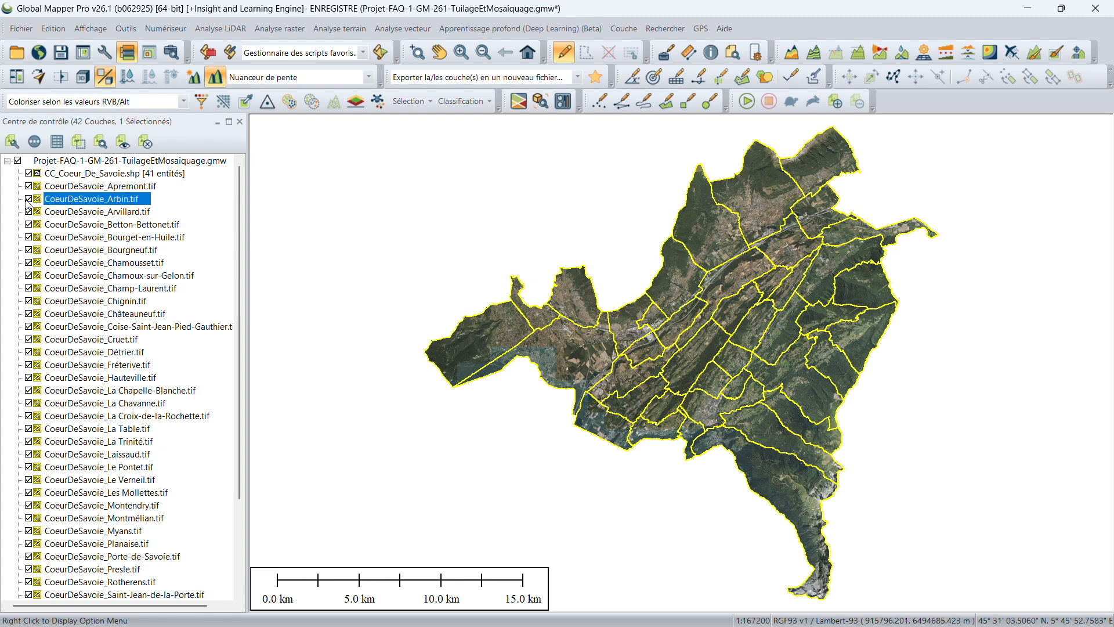
Step: Assign all the commune tile layers, from Apremont to Villaroux, to a layer group named CoeurDeSavoie
{"action": "left_click", "coordinate": [58, 190]}
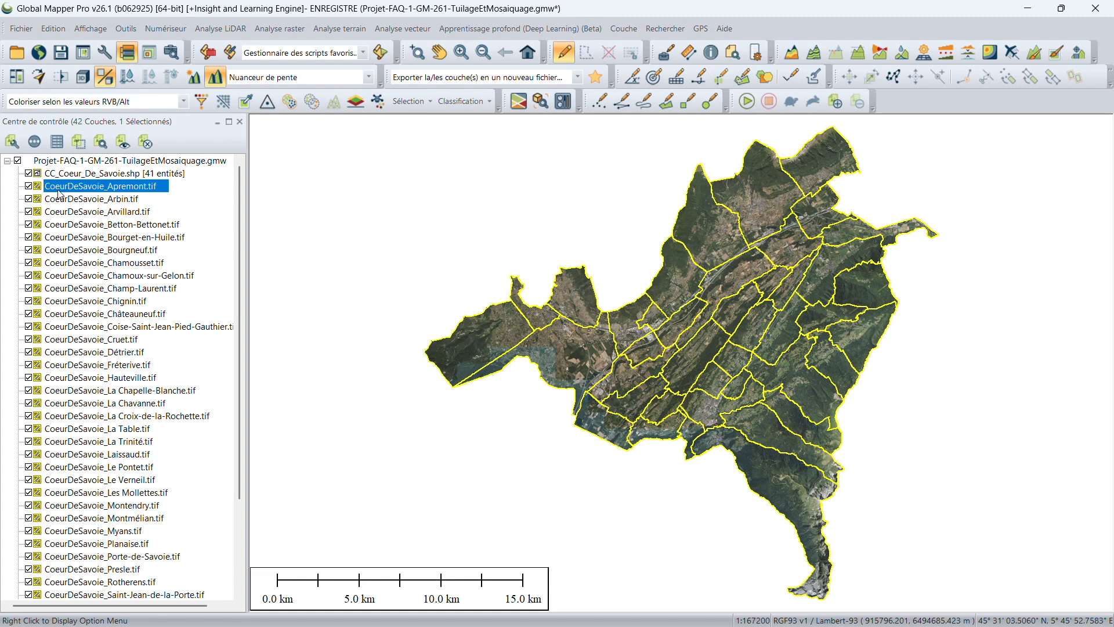
{"action": "scroll", "coordinate": [58, 193], "scroll_direction": "down", "scroll_amount": 3}
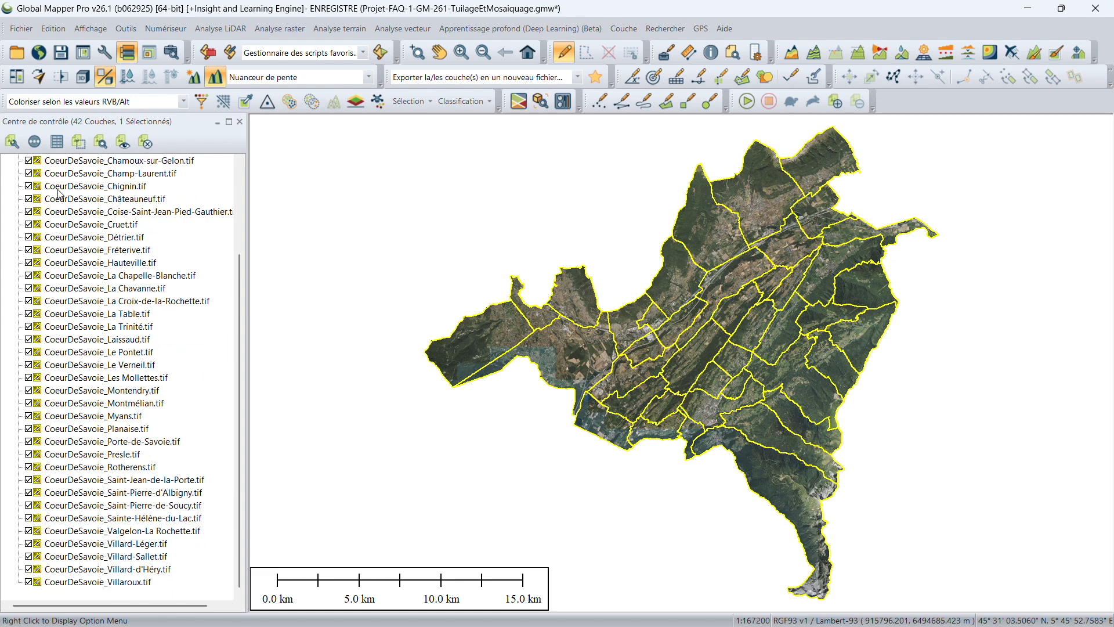
{"action": "left_click", "coordinate": [63, 580], "text": "shift"}
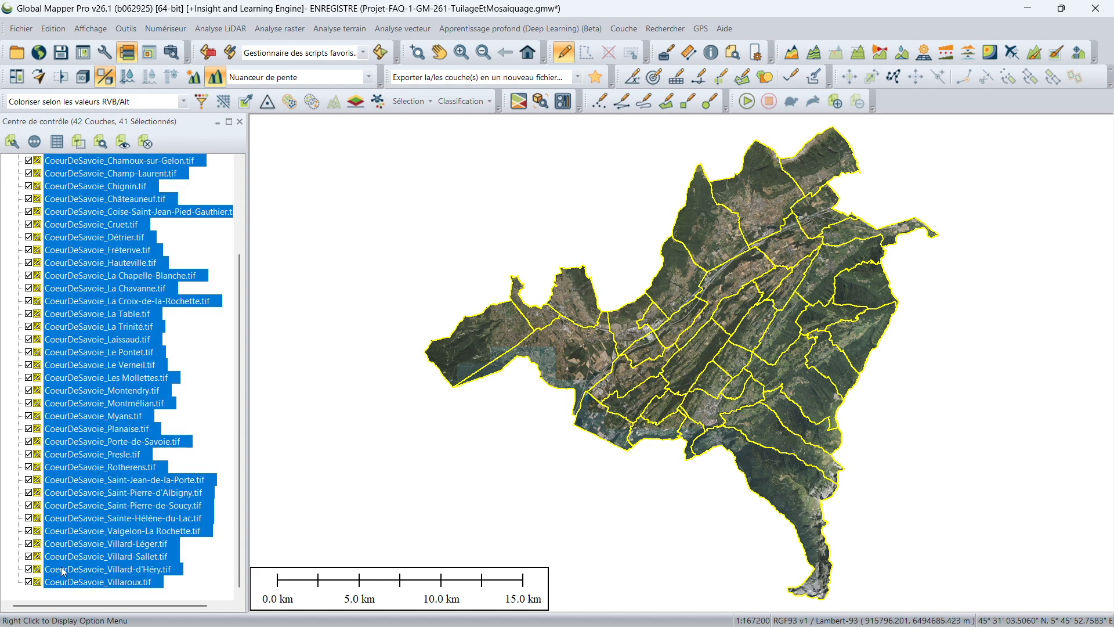
{"action": "right_click", "coordinate": [81, 277]}
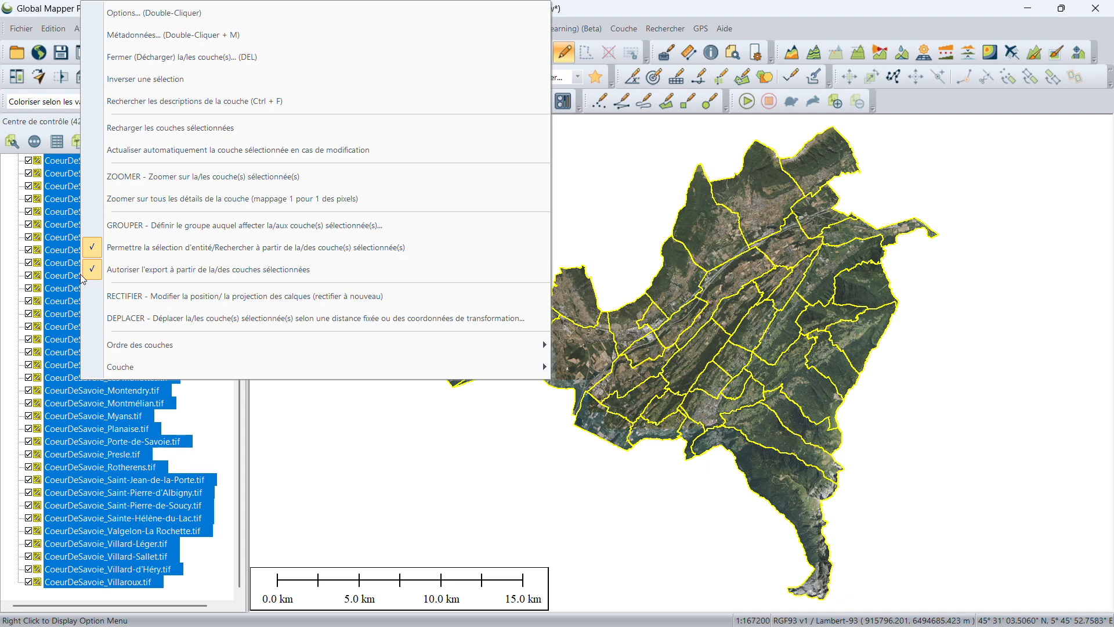
{"action": "left_click", "coordinate": [134, 225]}
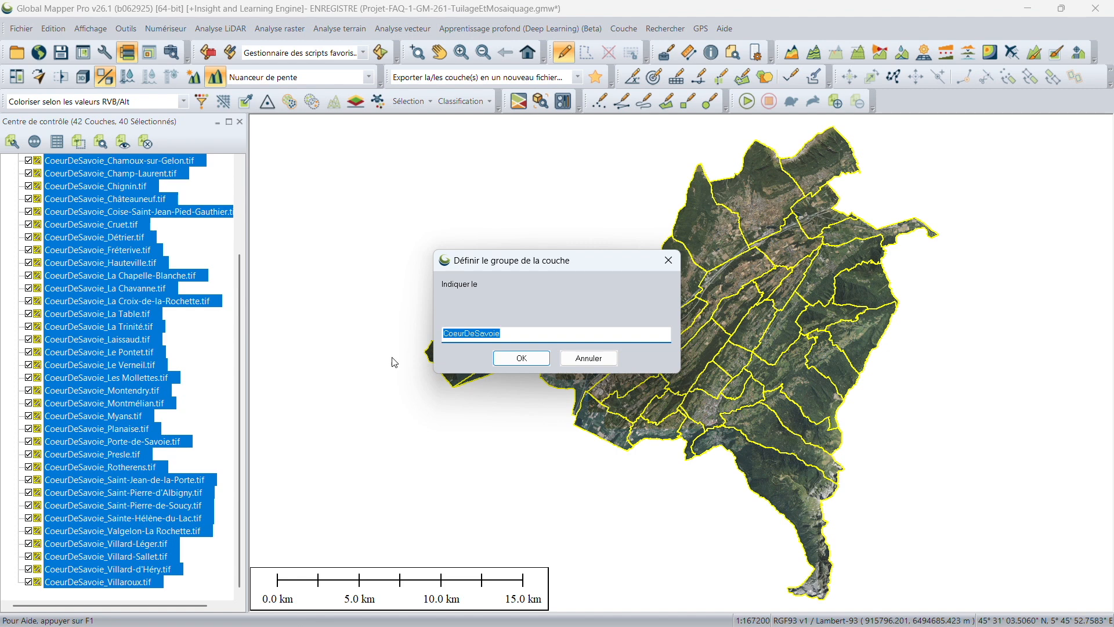
{"action": "left_click_drag", "start_coordinate": [682, 367], "coordinate": [999, 367]}
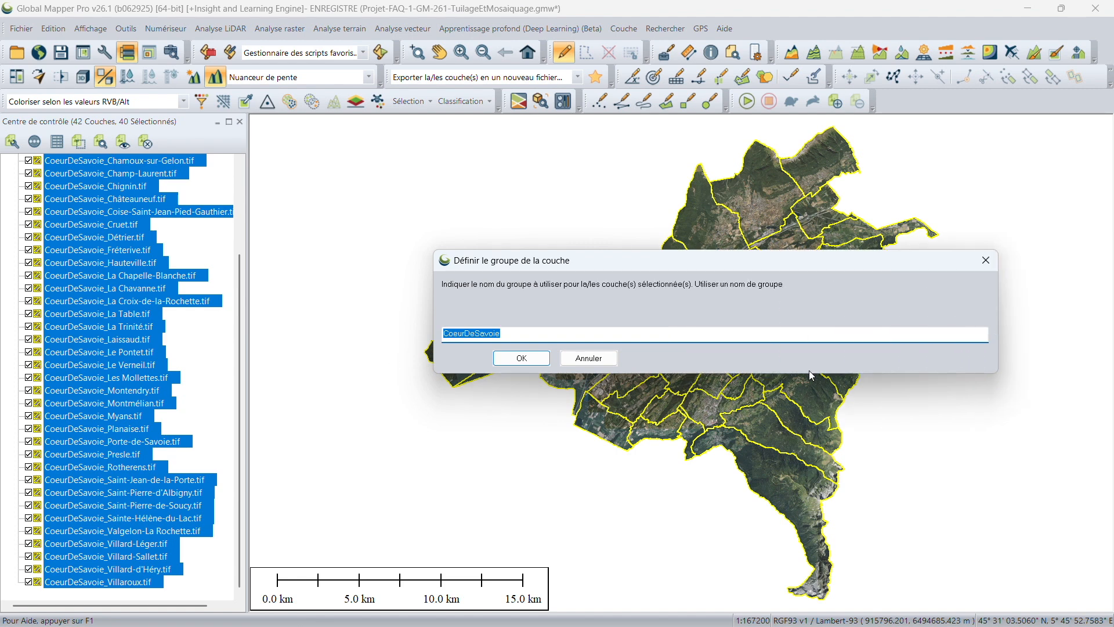
{"action": "left_click_drag", "start_coordinate": [808, 373], "coordinate": [795, 446]}
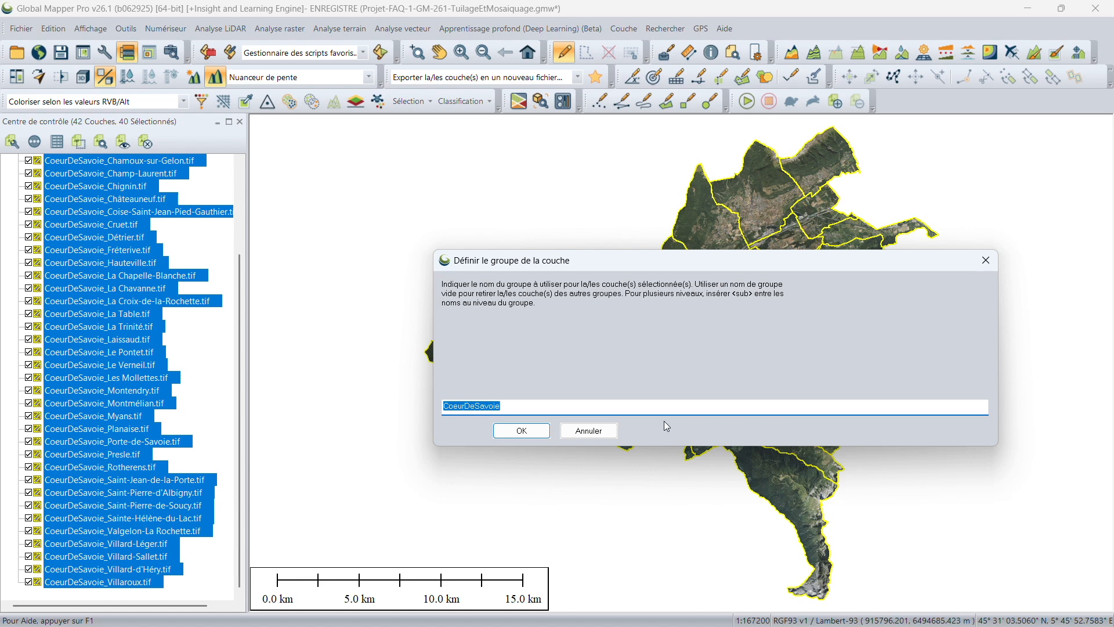
{"action": "left_click", "coordinate": [522, 430]}
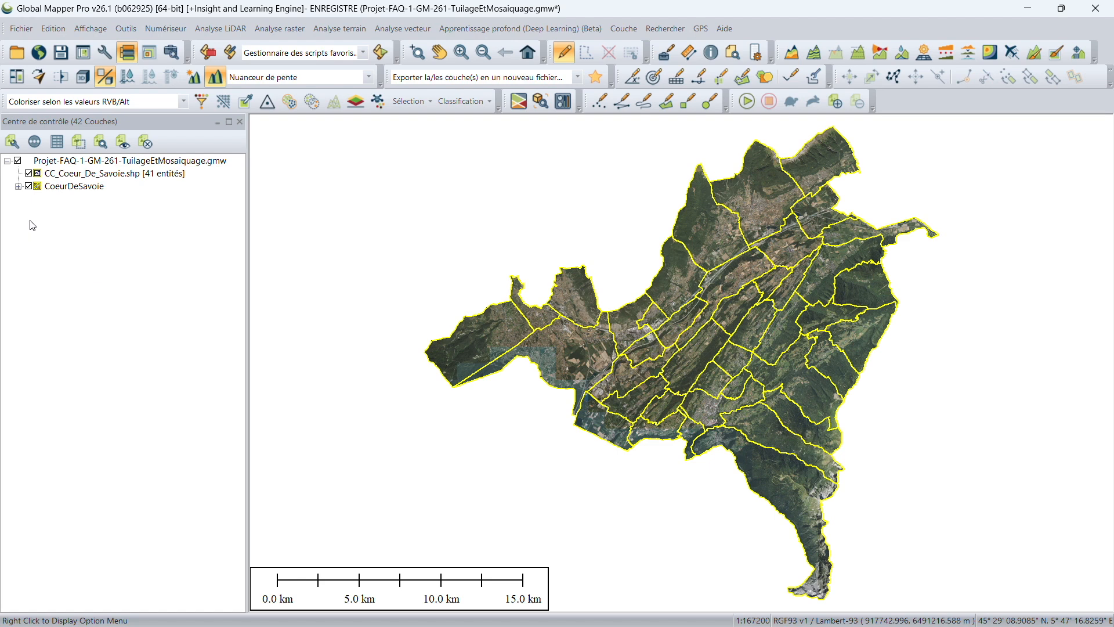
Step: Expand the CoeurDeSavoie group, check its first three tiles by toggling their visibility, and collapse it again
{"action": "left_click", "coordinate": [18, 187]}
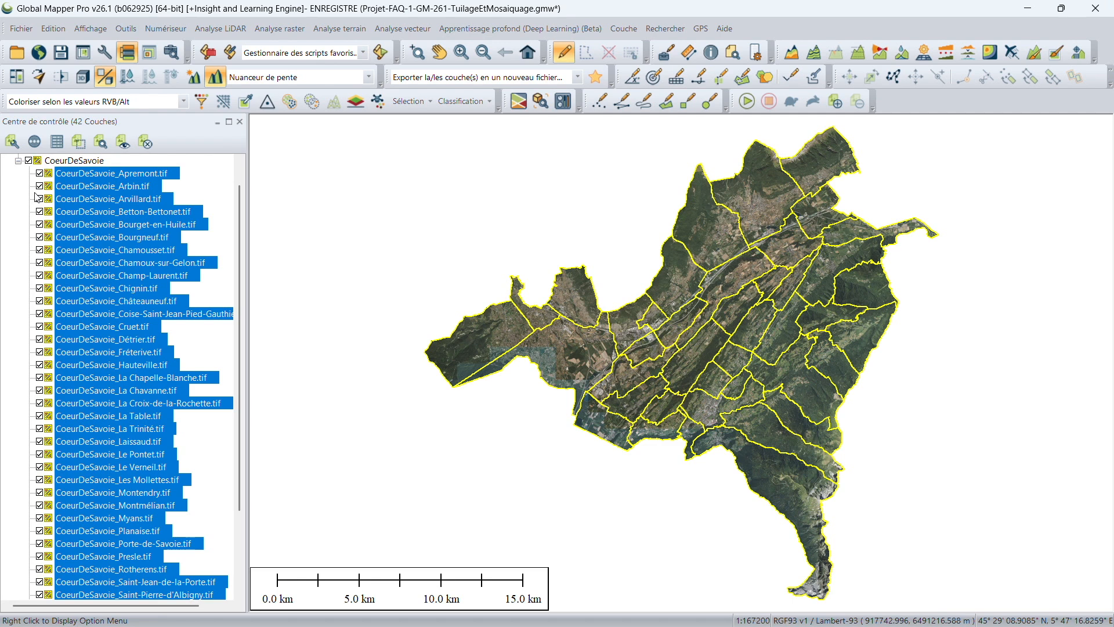
{"action": "left_click", "coordinate": [61, 174]}
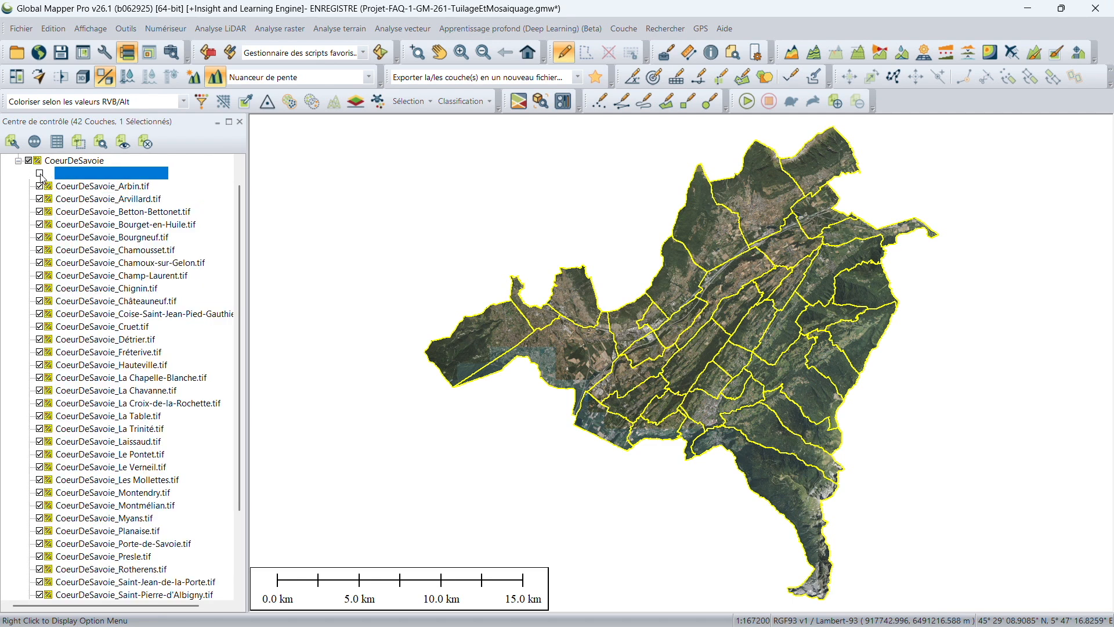
{"action": "left_click", "coordinate": [40, 186]}
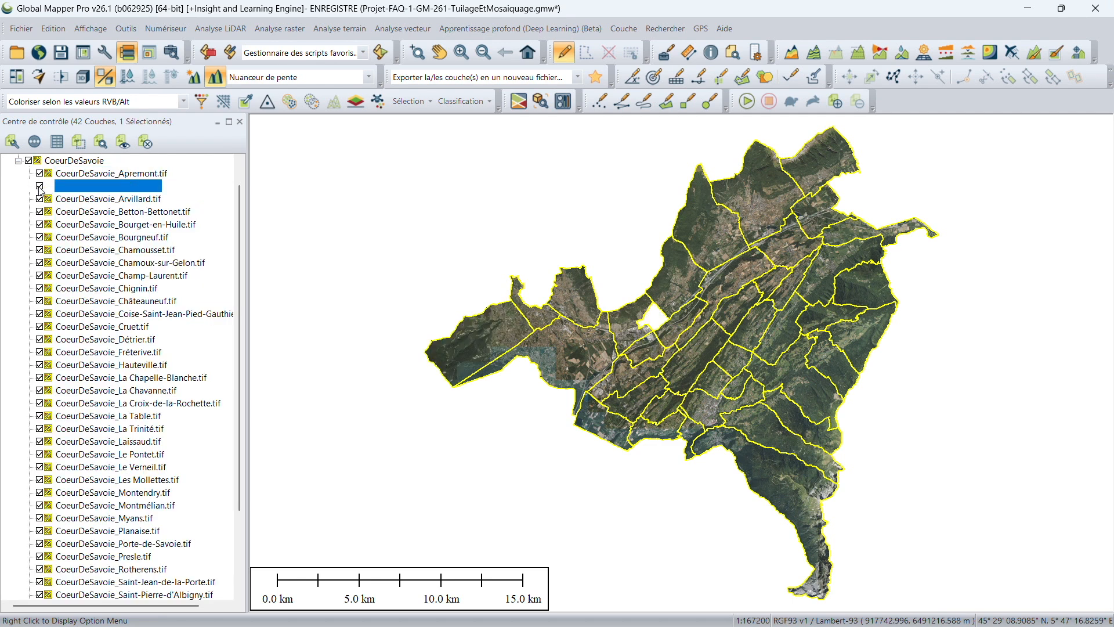
{"action": "left_click", "coordinate": [40, 198]}
{"action": "left_click", "coordinate": [39, 199]}
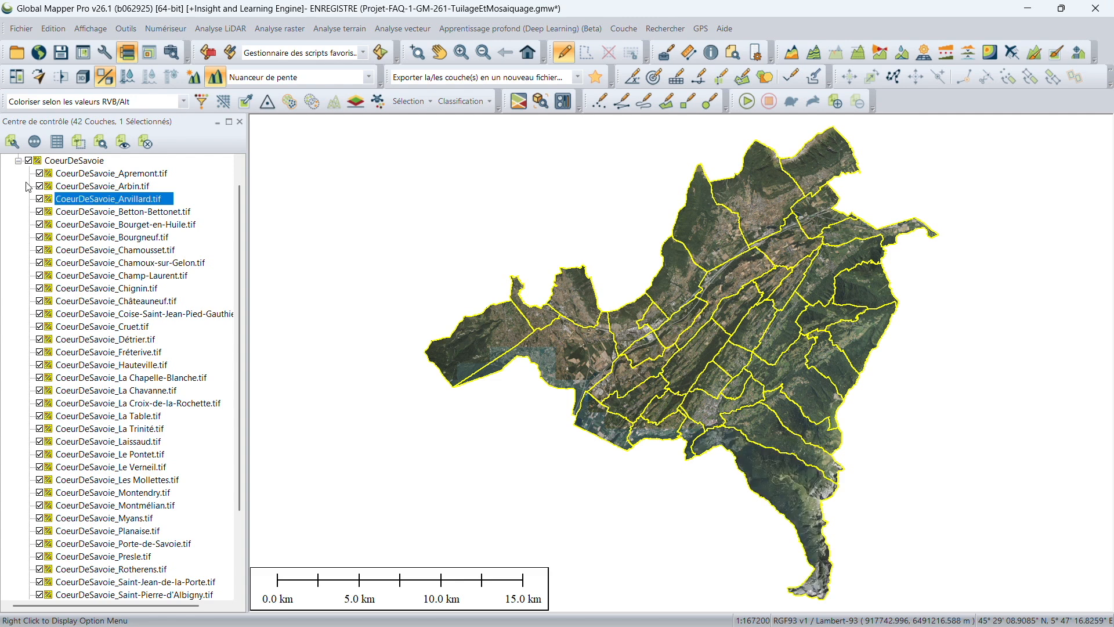
{"action": "left_click", "coordinate": [18, 162]}
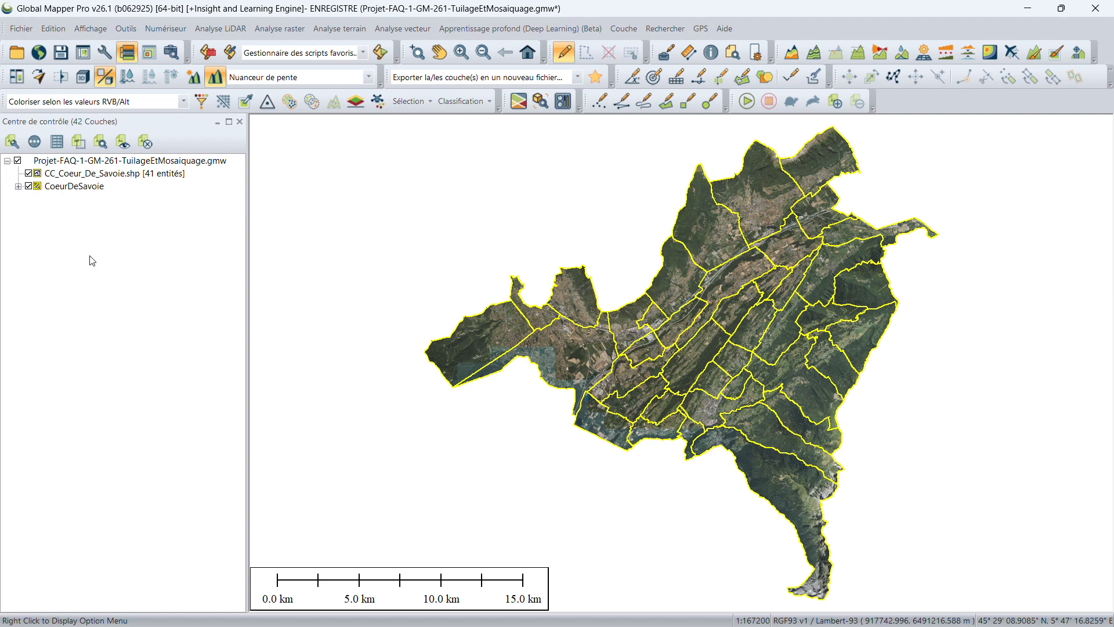
Step: Start exporting all tiles of the CoeurDeSavoie group to a new file in GeoTIFF format
{"action": "left_click", "coordinate": [86, 187]}
{"action": "key", "text": "Delete"}
{"action": "right_click", "coordinate": [87, 187]}
{"action": "mouse_move", "coordinate": [326, 549]}
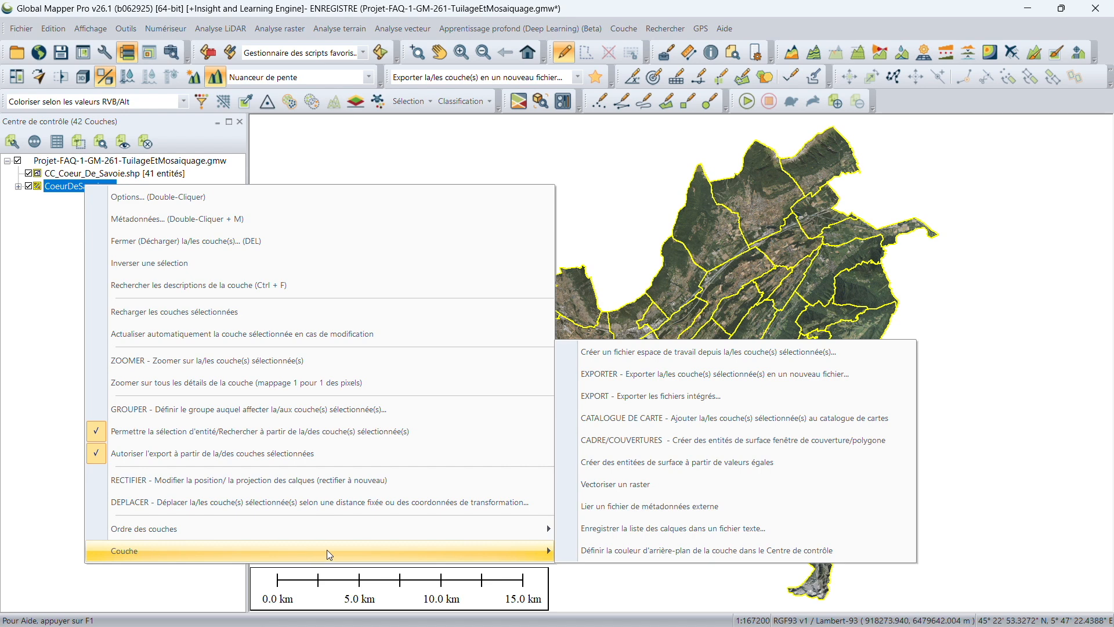
{"action": "left_click", "coordinate": [704, 381]}
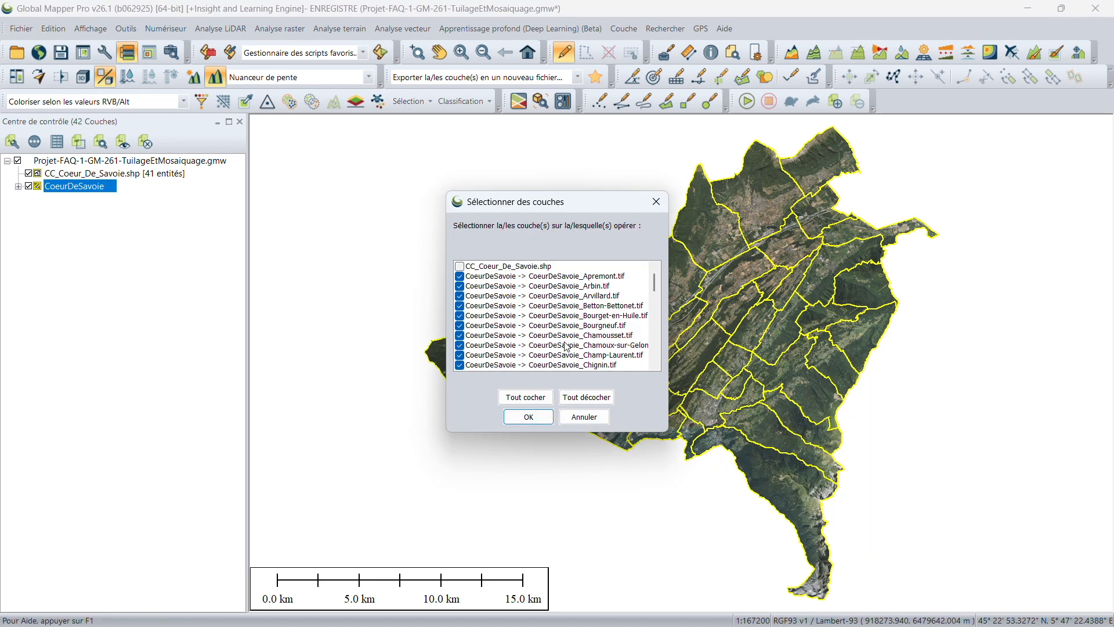
{"action": "left_click", "coordinate": [535, 417]}
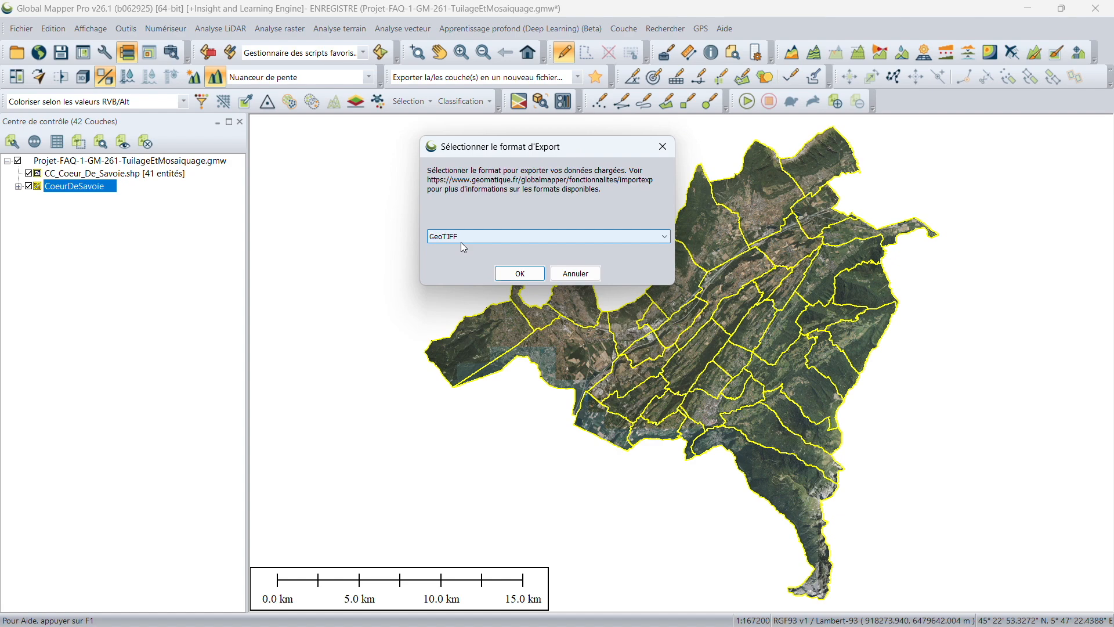
{"action": "left_click", "coordinate": [520, 274]}
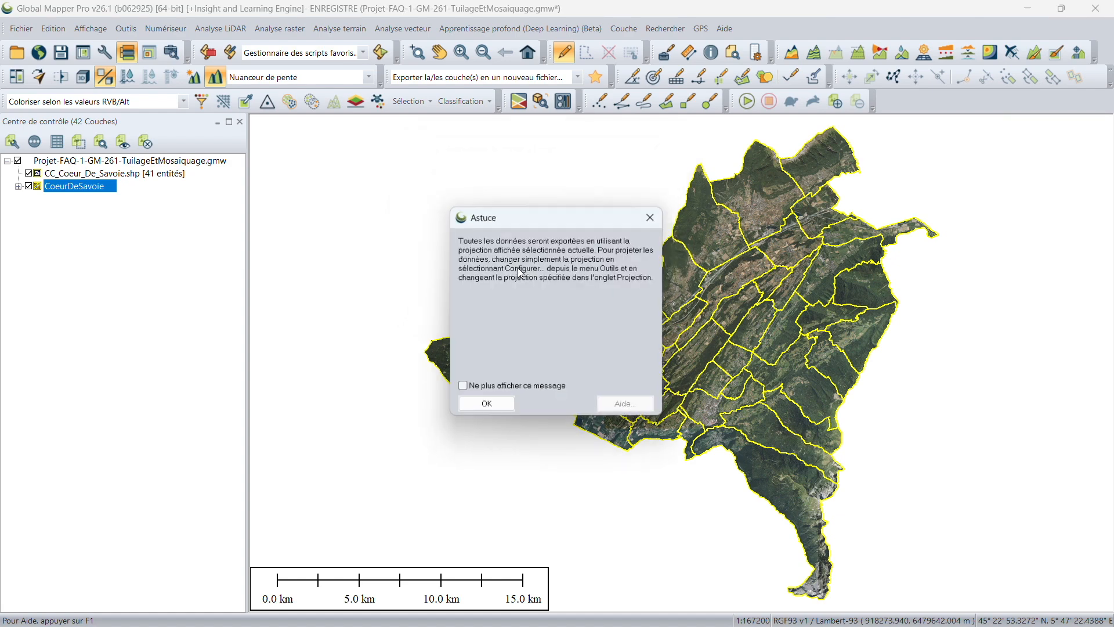
{"action": "left_click", "coordinate": [503, 411]}
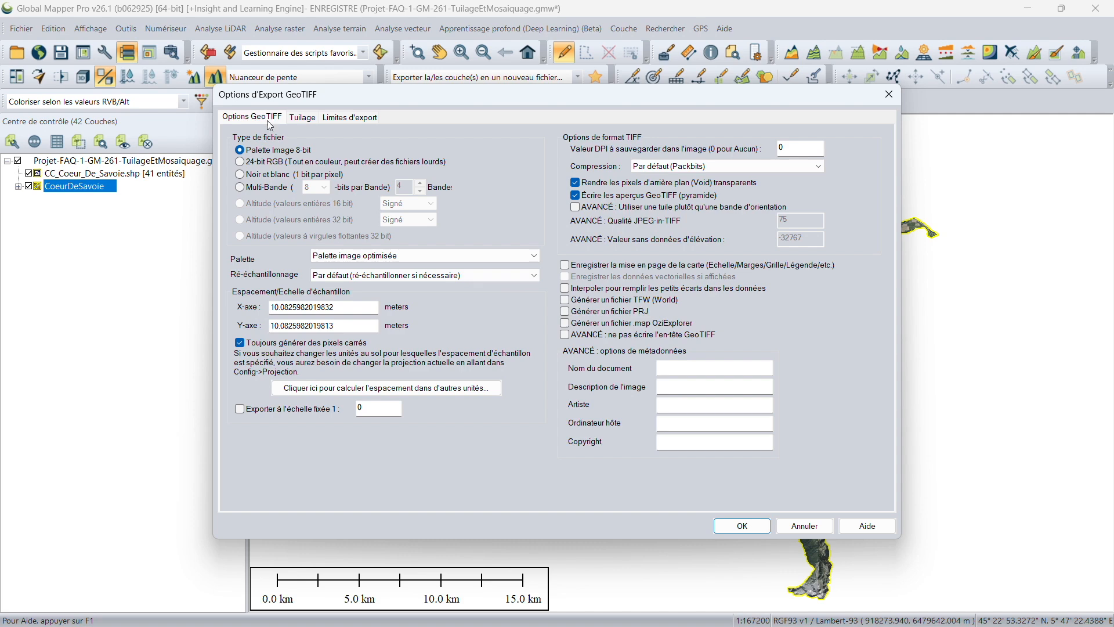
Step: Keep the export as one untiled file and save it as CoeurDeSavoie_Mosaique in the FAQ-1-GM-261-TuilageEtMosaiquage folder
{"action": "left_click", "coordinate": [303, 117]}
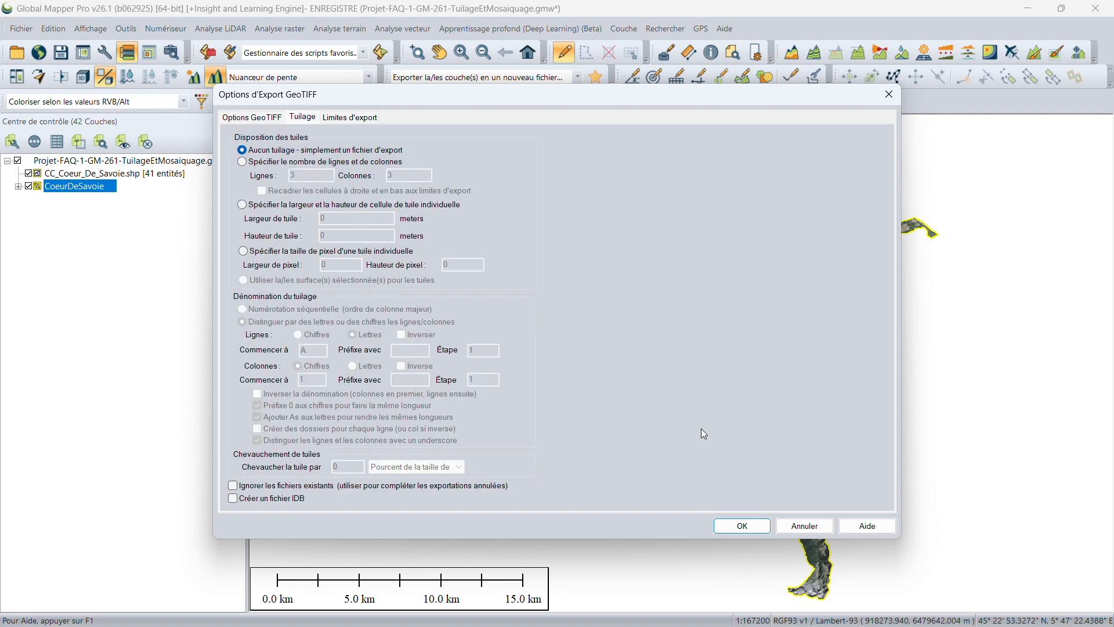
{"action": "left_click", "coordinate": [742, 526]}
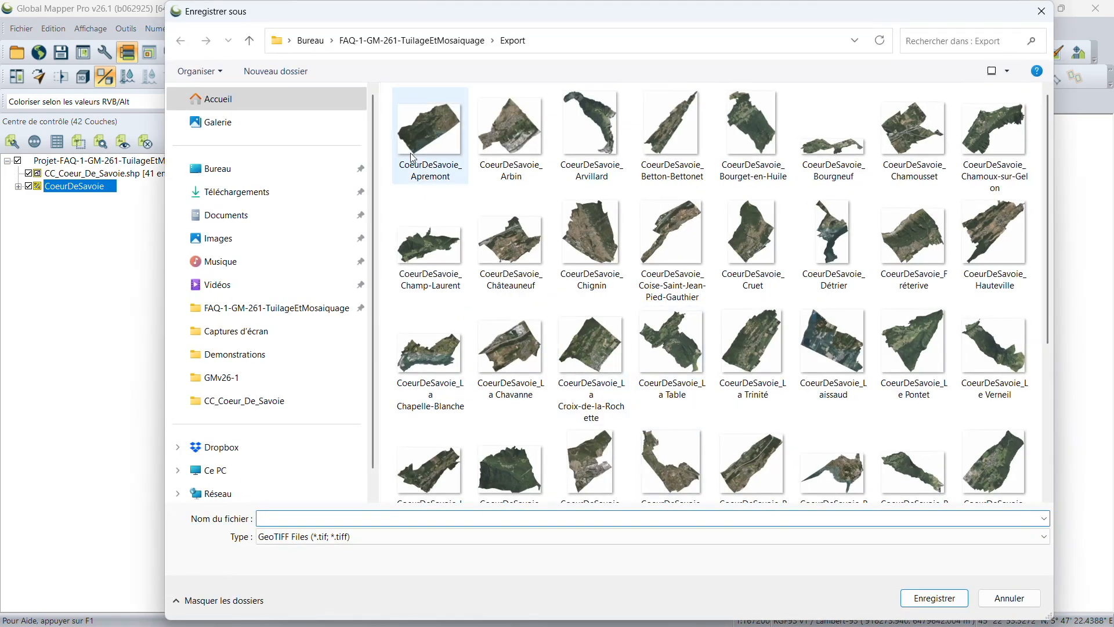
{"action": "left_click", "coordinate": [411, 40]}
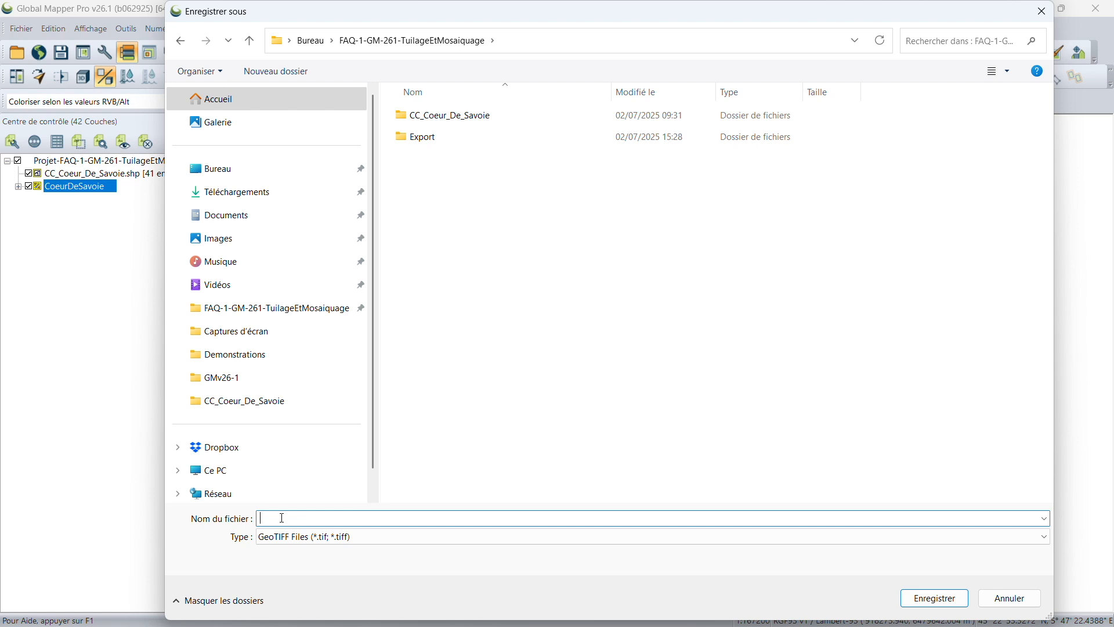
{"action": "type", "text": "CoeurDeSavoie_Mosaique"}
{"action": "left_click", "coordinate": [934, 598]}
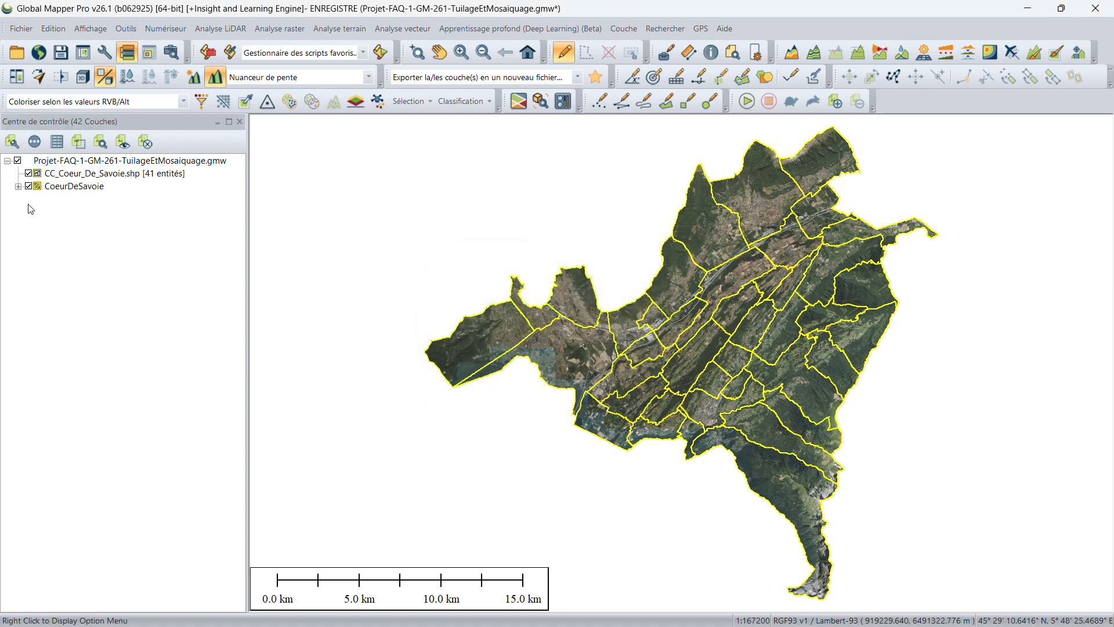
Step: Hide the CoeurDeSavoie tile group and load the exported CoeurDeSavoie_Mosaique TIF file
{"action": "left_click", "coordinate": [28, 186]}
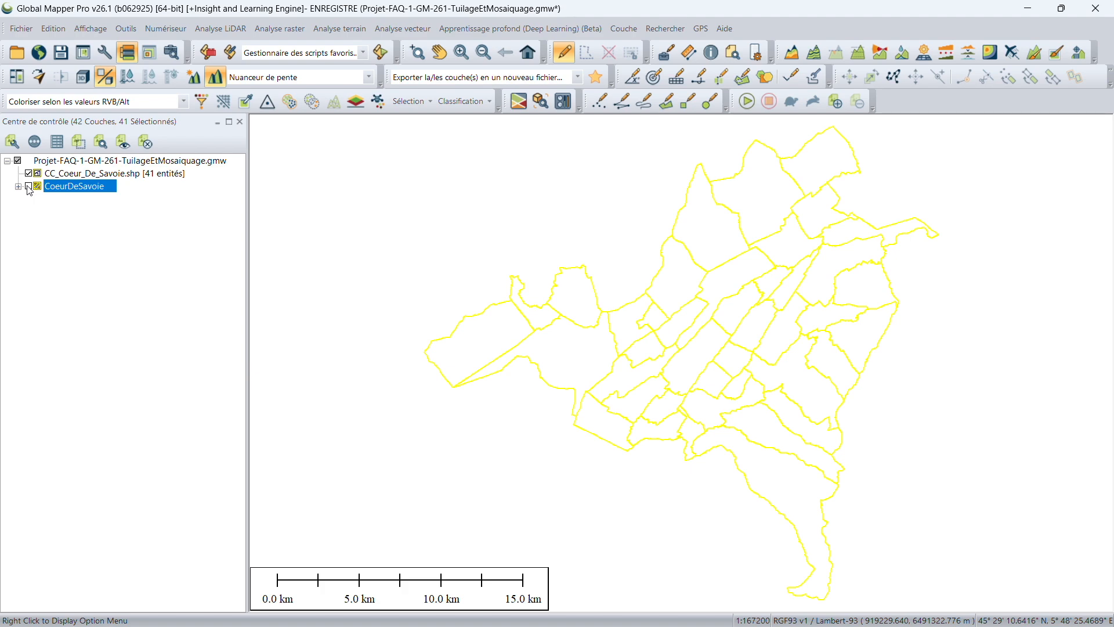
{"action": "left_click", "coordinate": [22, 29]}
{"action": "left_click", "coordinate": [34, 47]}
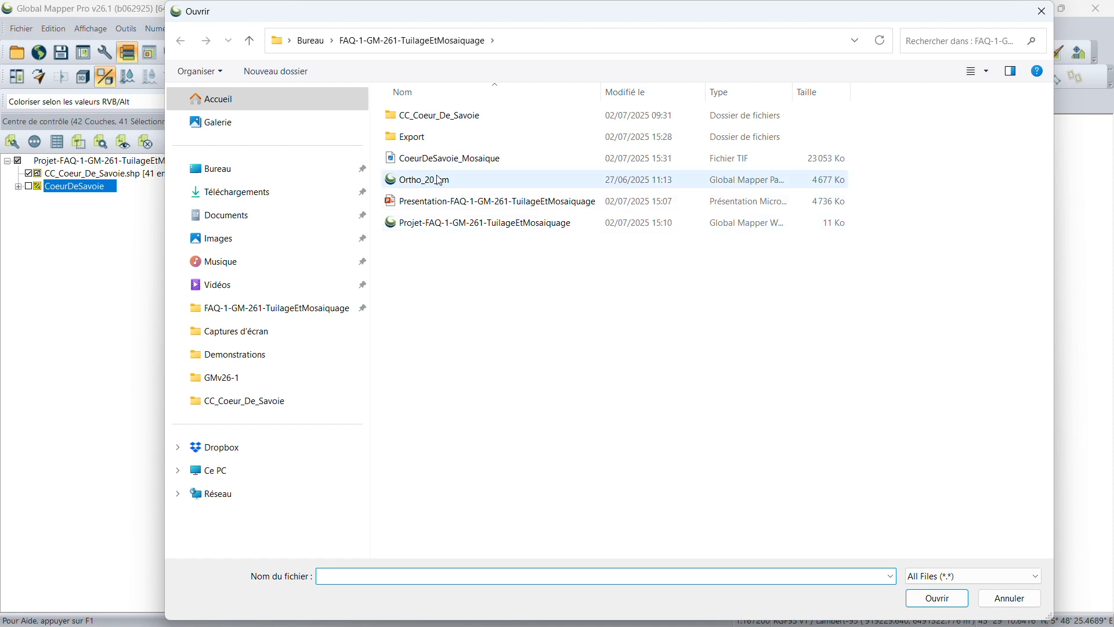
{"action": "left_click", "coordinate": [448, 161]}
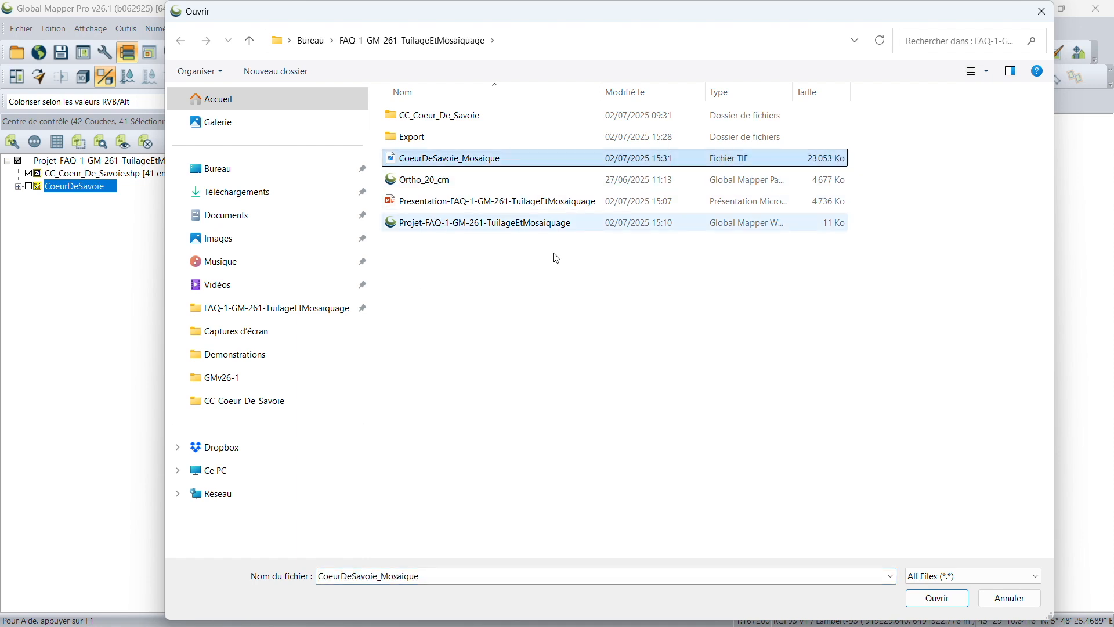
{"action": "left_click", "coordinate": [936, 598]}
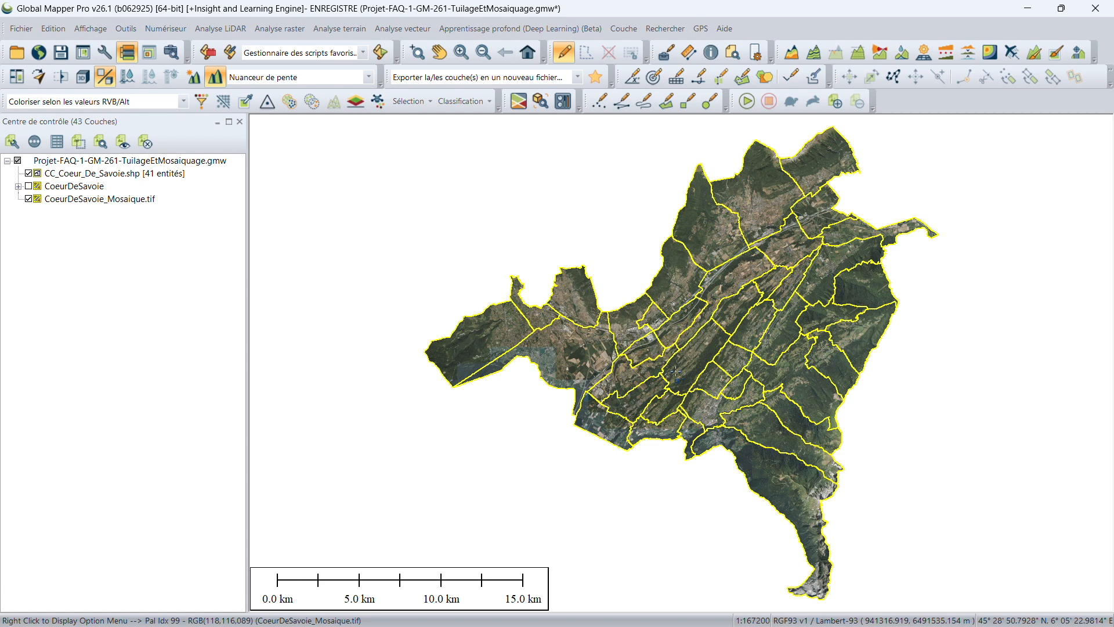
Step: Check the coverage of the CoeurDeSavoie_Mosaique.tif layer by repeatedly toggling its visibility, leaving it shown
{"action": "left_click", "coordinate": [29, 198]}
{"action": "left_click", "coordinate": [28, 199]}
{"action": "left_click", "coordinate": [28, 198]}
{"action": "left_click", "coordinate": [28, 199]}
{"action": "left_click", "coordinate": [28, 198]}
{"action": "left_click", "coordinate": [28, 198]}
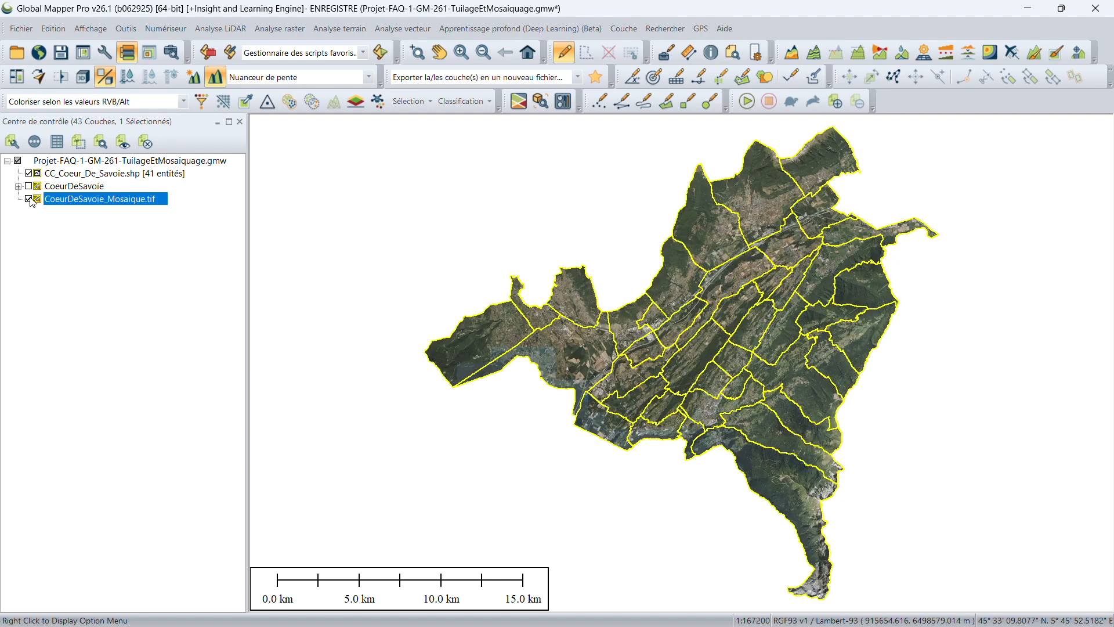